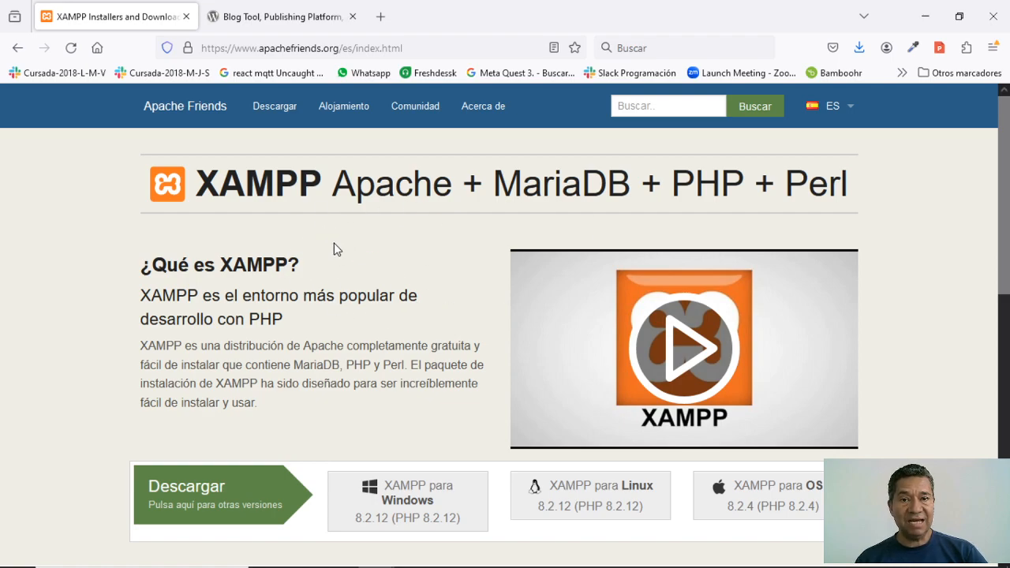
- Move the XAMPP control panel lower and to the right, then minimize it
key(alt+Tab)
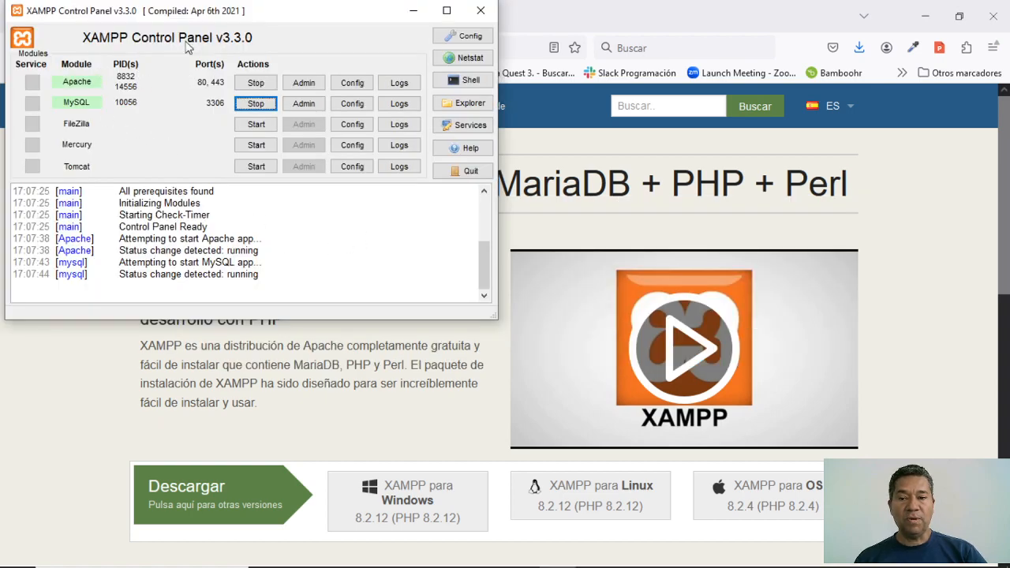
drag(328, 15, 375, 71)
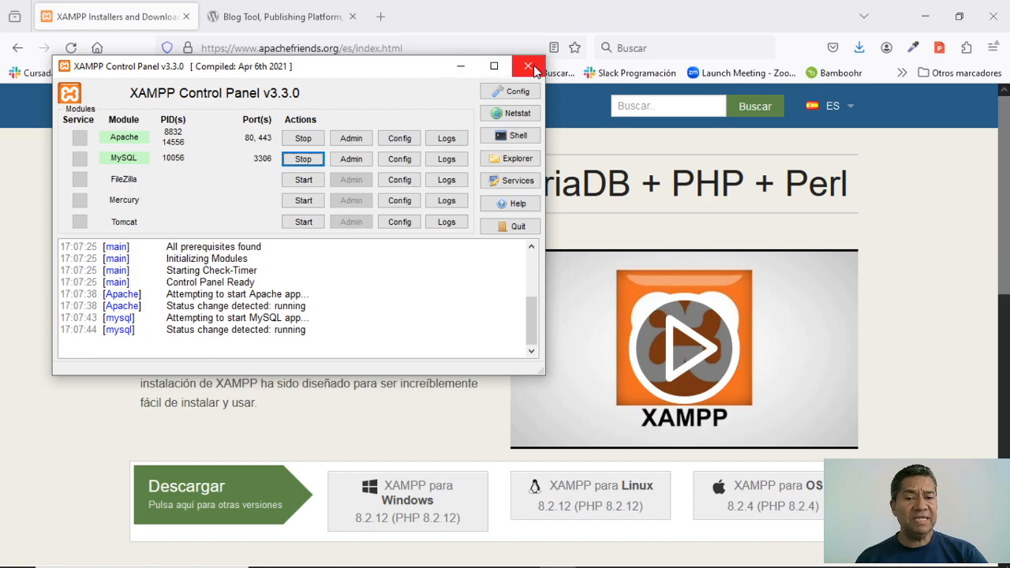
click(461, 73)
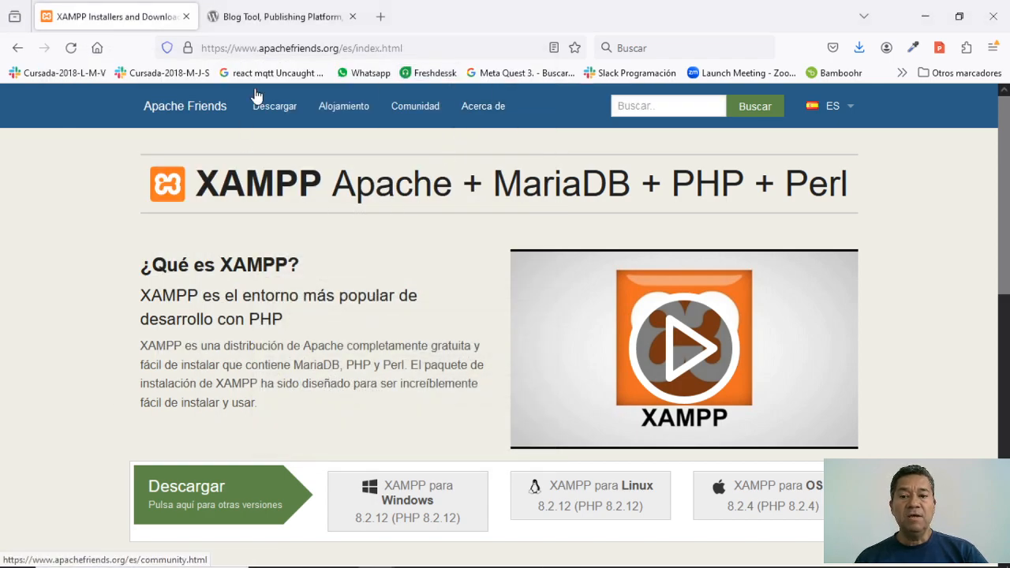
- Browse the WordPress Perú download page, then switch to the wordpress folder in File Explorer
click(268, 19)
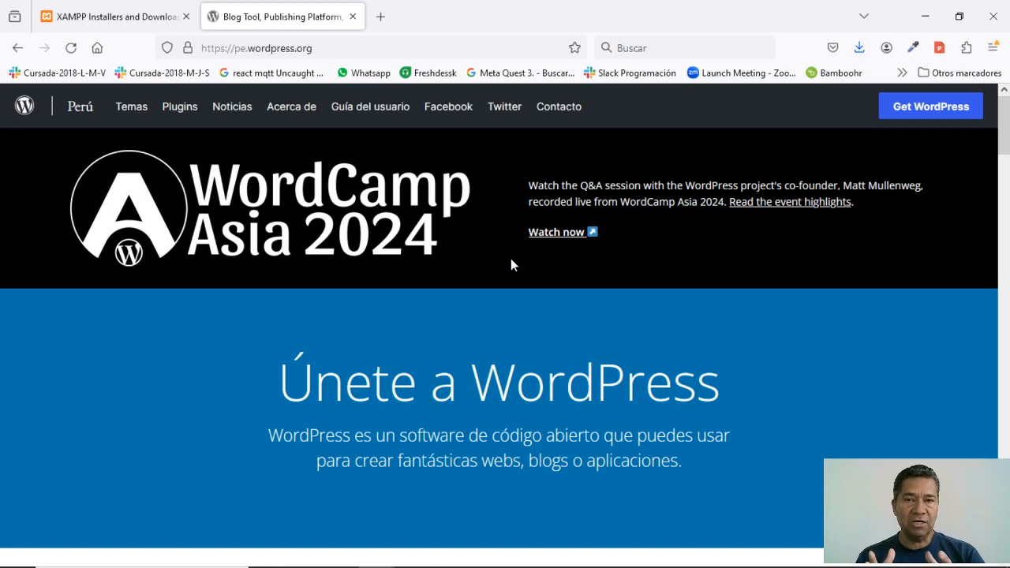
click(928, 109)
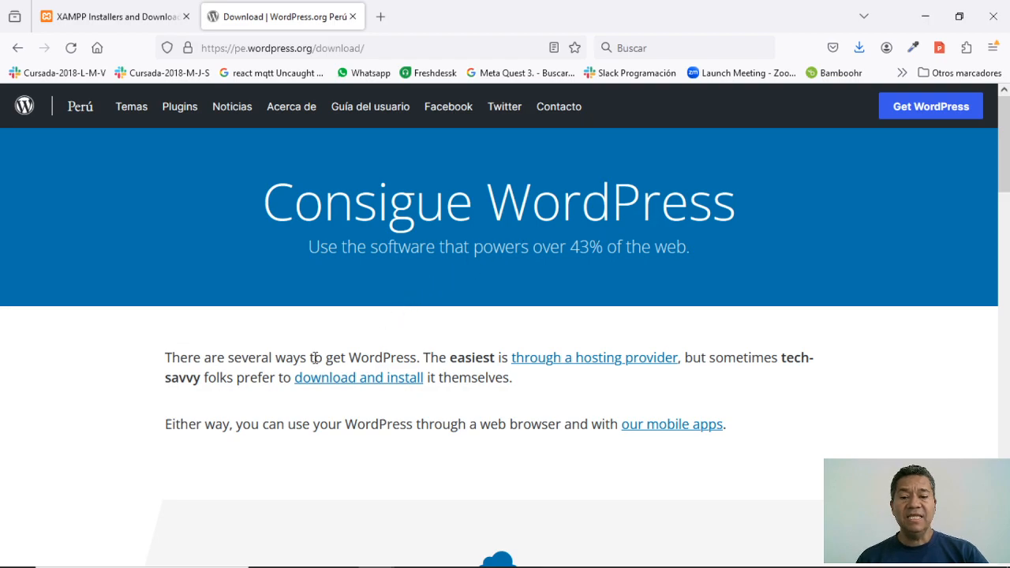
scroll(398, 403, down, 2)
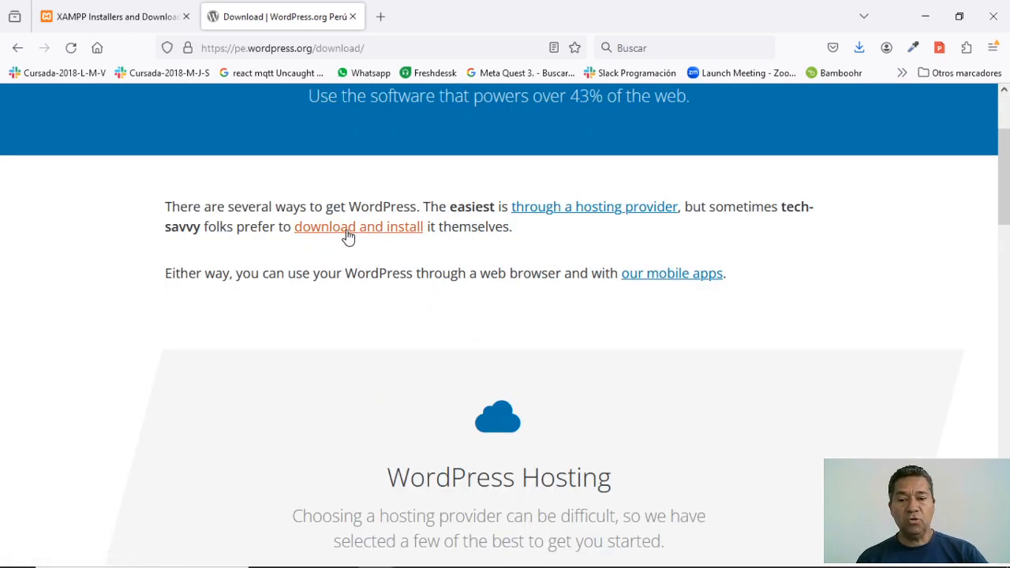
scroll(457, 363, down, 4)
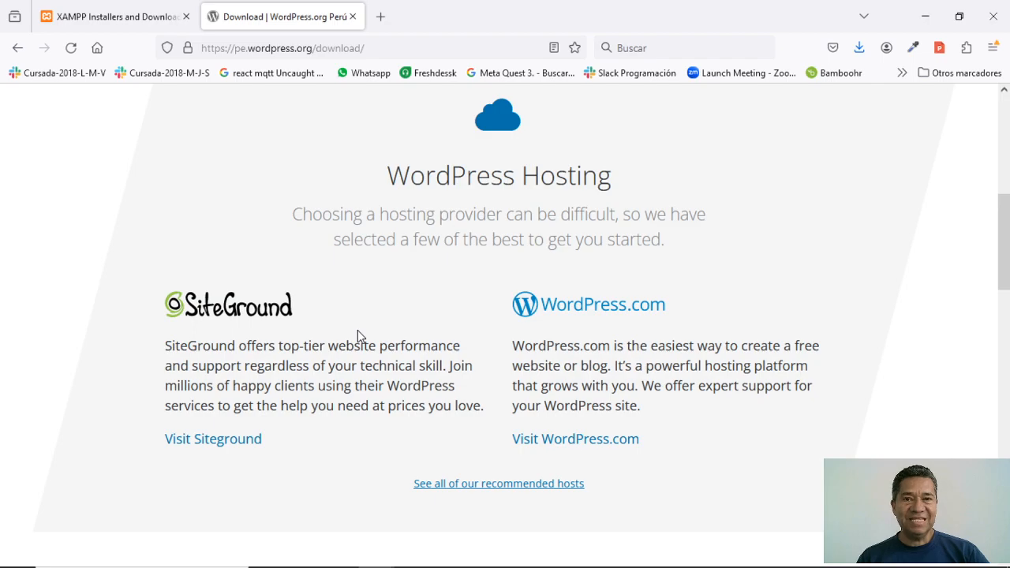
scroll(358, 331, up, 4)
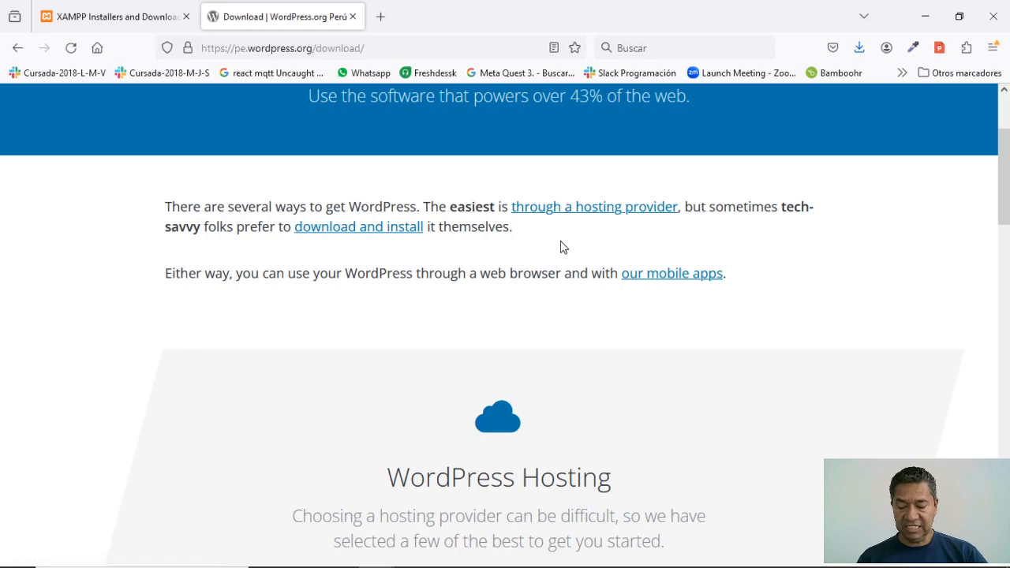
key(alt+Tab)
key(Tab)
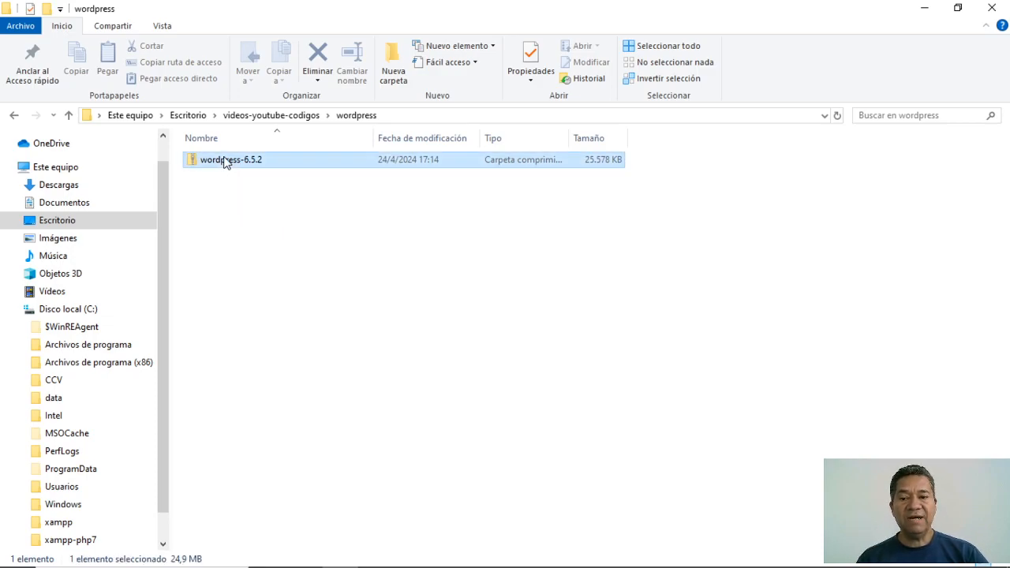
- Extract wordpress-6.5.2.zip here with 7-Zip and check the extracted wordpress folder's contents
right_click(227, 161)
mouse_move(263, 242)
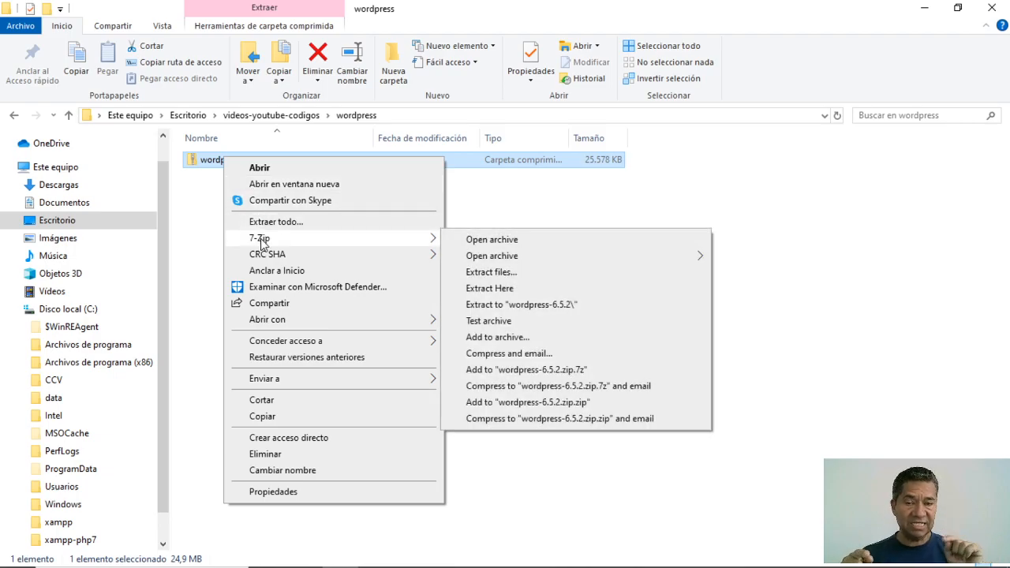
click(491, 289)
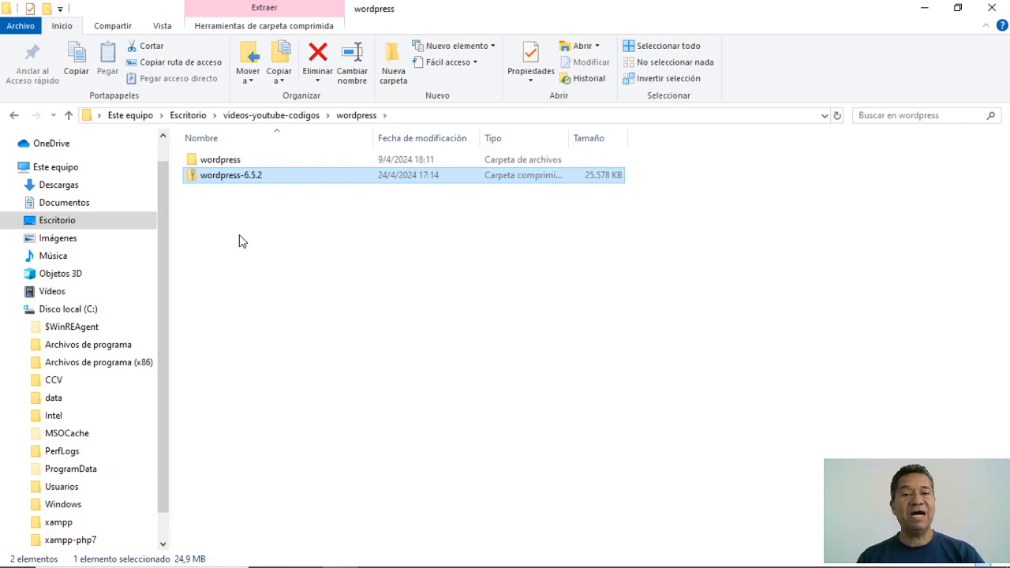
double_click(220, 162)
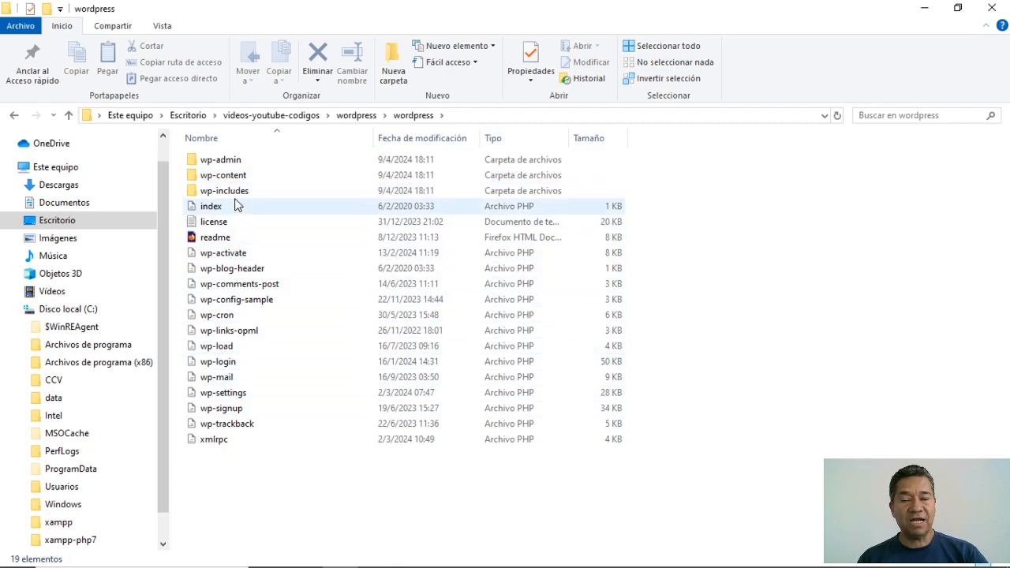
click(68, 116)
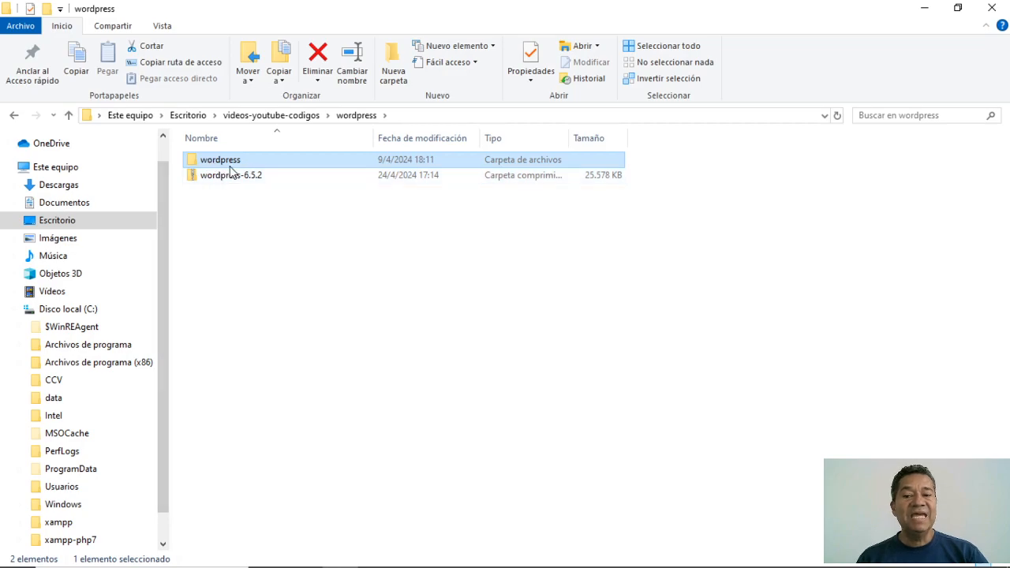
- Rename the extracted wordpress folder to 'youtube-proyecto'
mouse_move(223, 169)
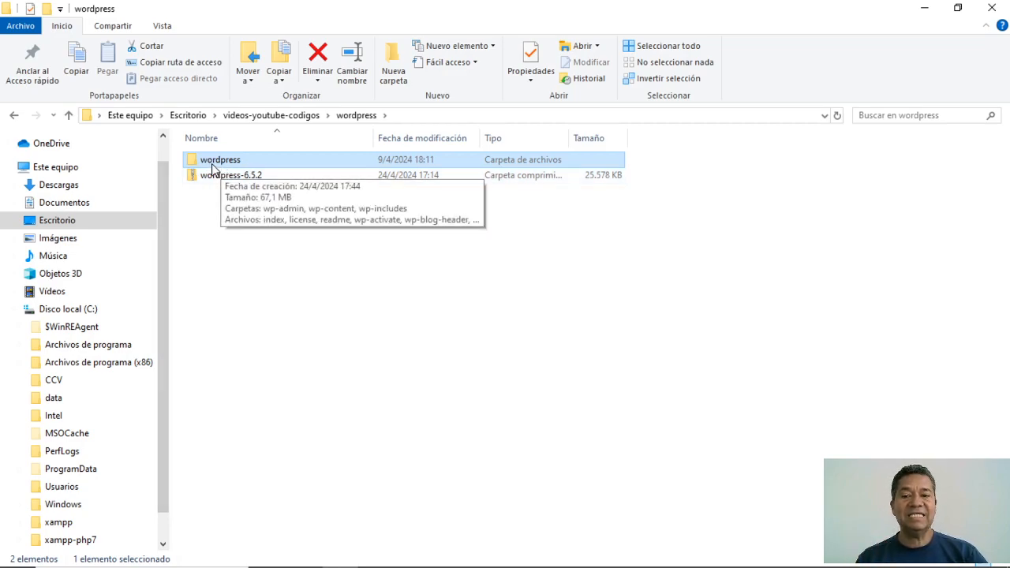
right_click(211, 166)
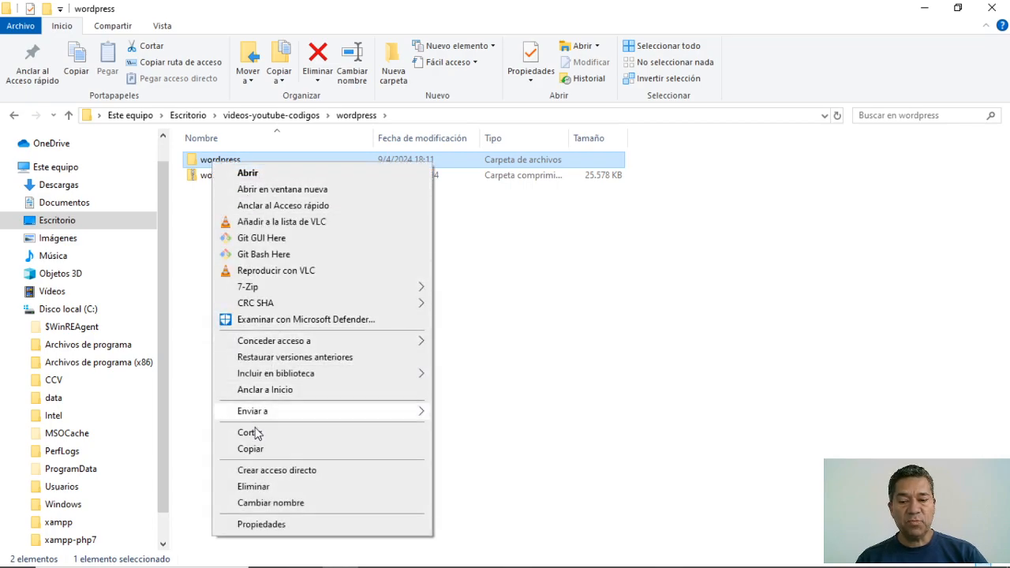
click(275, 505)
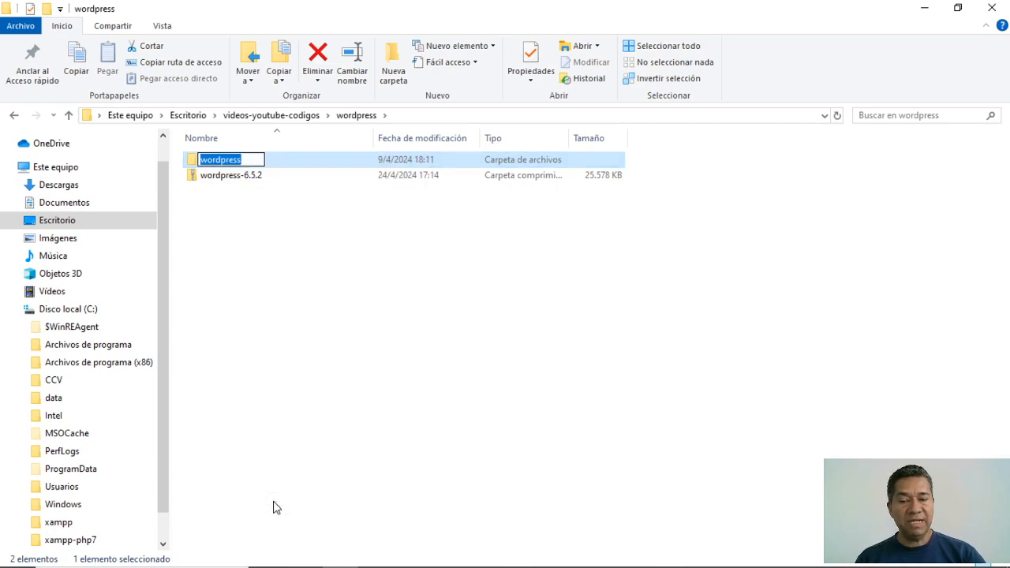
text(yout)
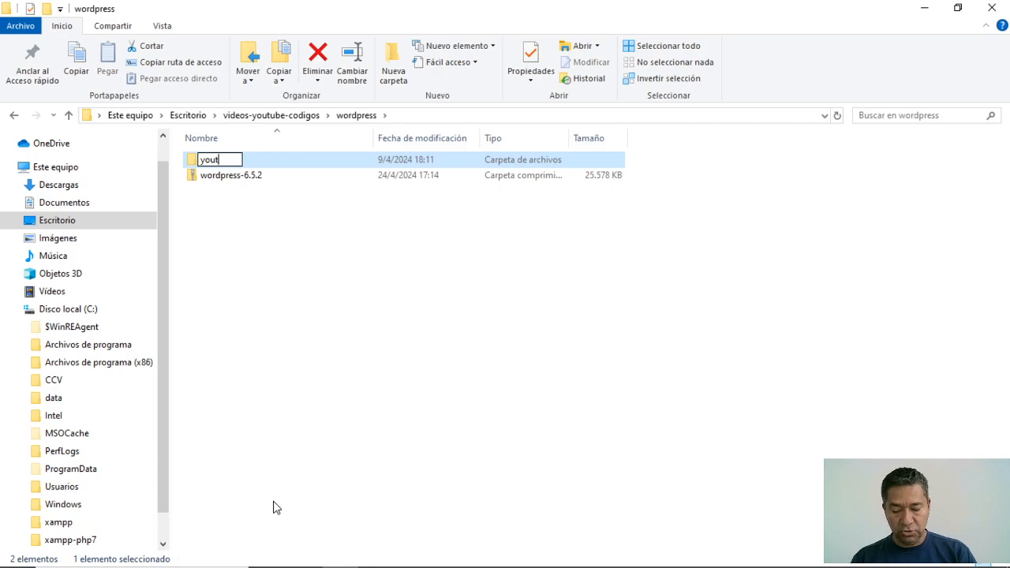
text(ube-proyecto)
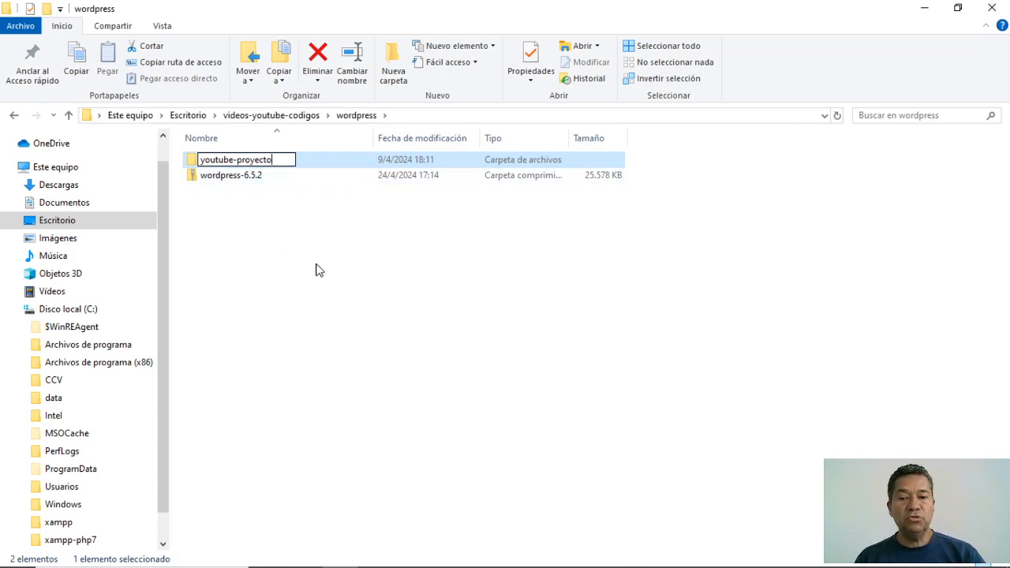
click(248, 176)
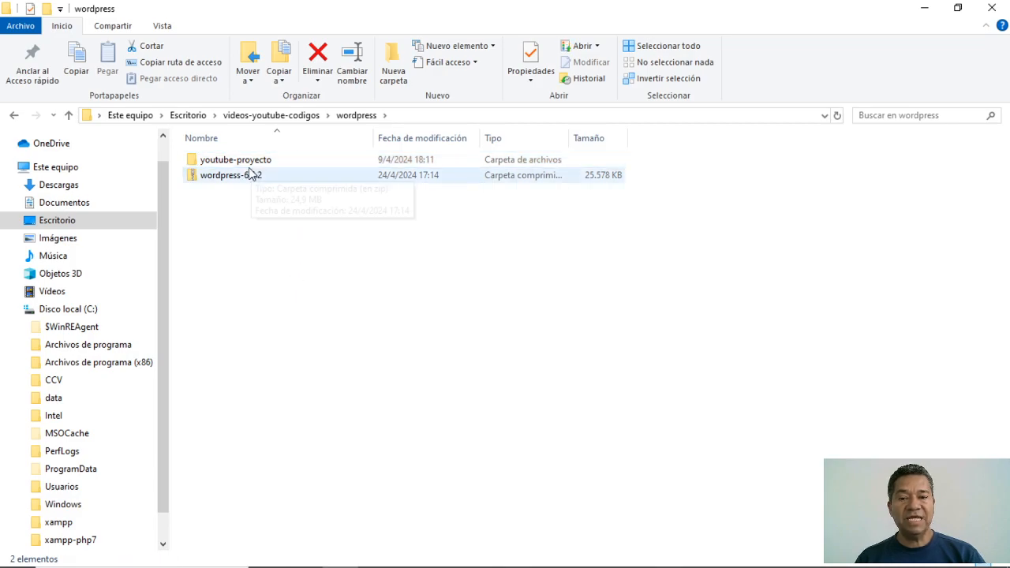
- Copy the youtube-proyecto folder to the clipboard, then minimize the XAMPP control panel
mouse_move(243, 164)
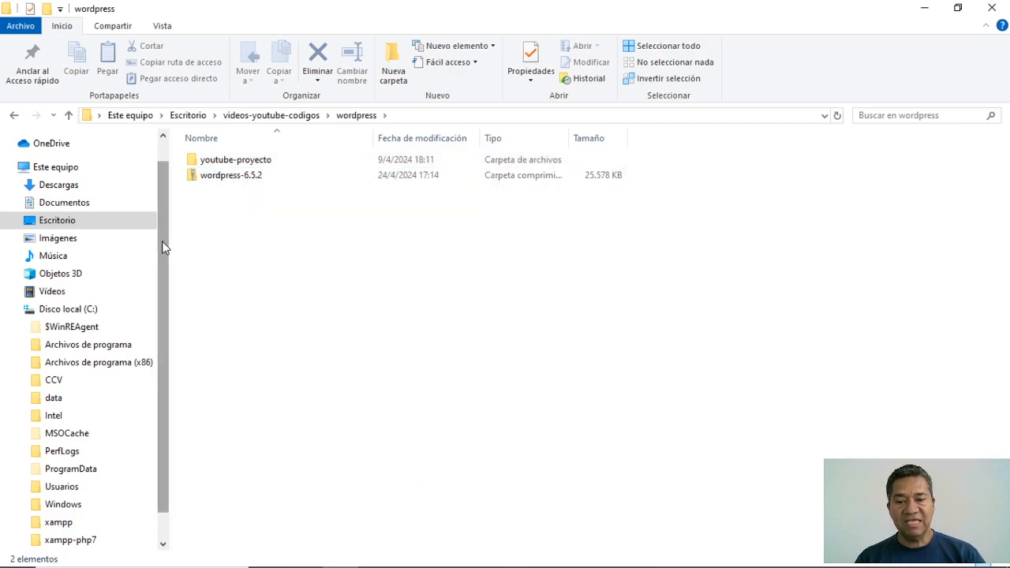
scroll(154, 315, down, 1)
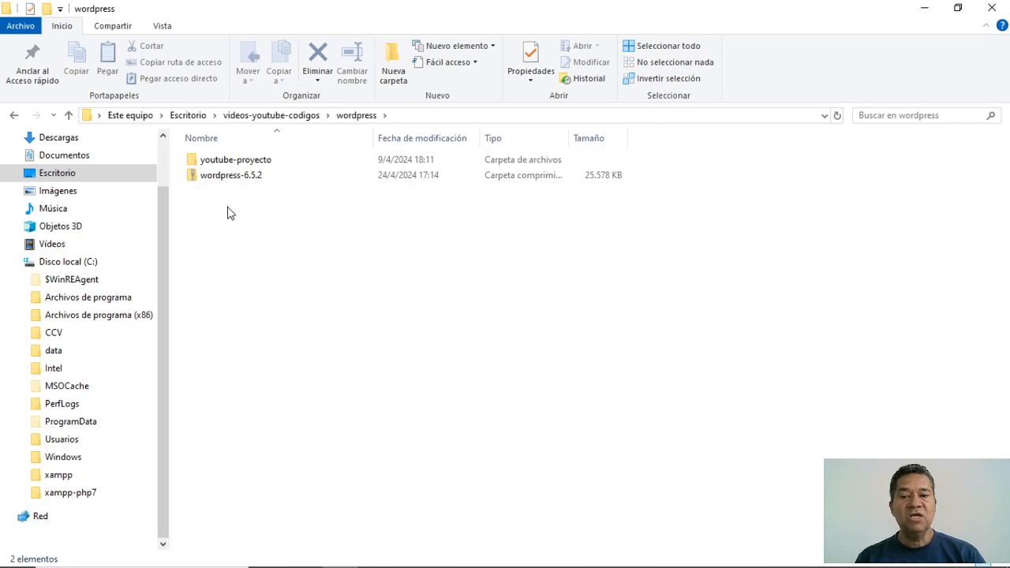
right_click(209, 164)
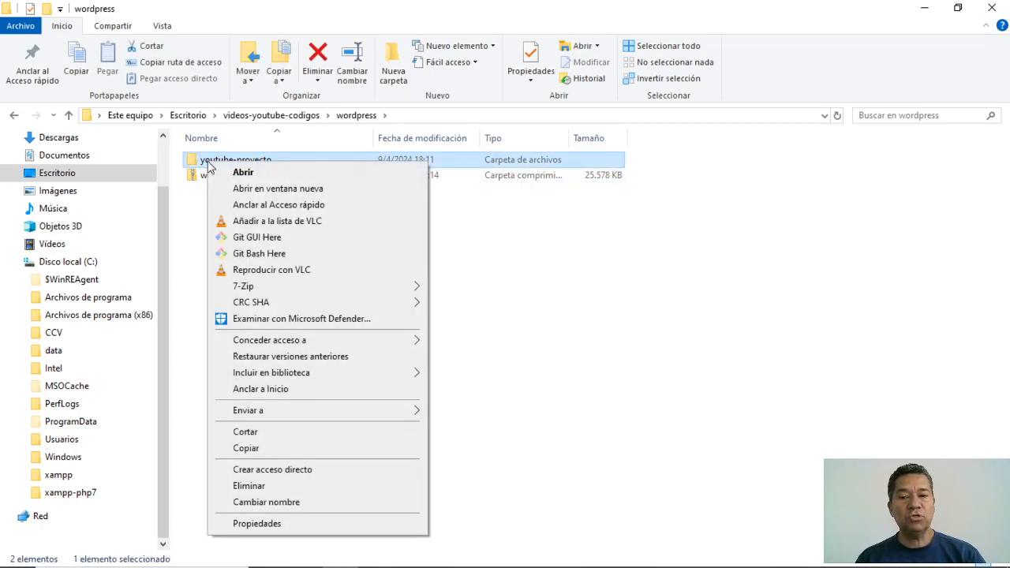
click(263, 437)
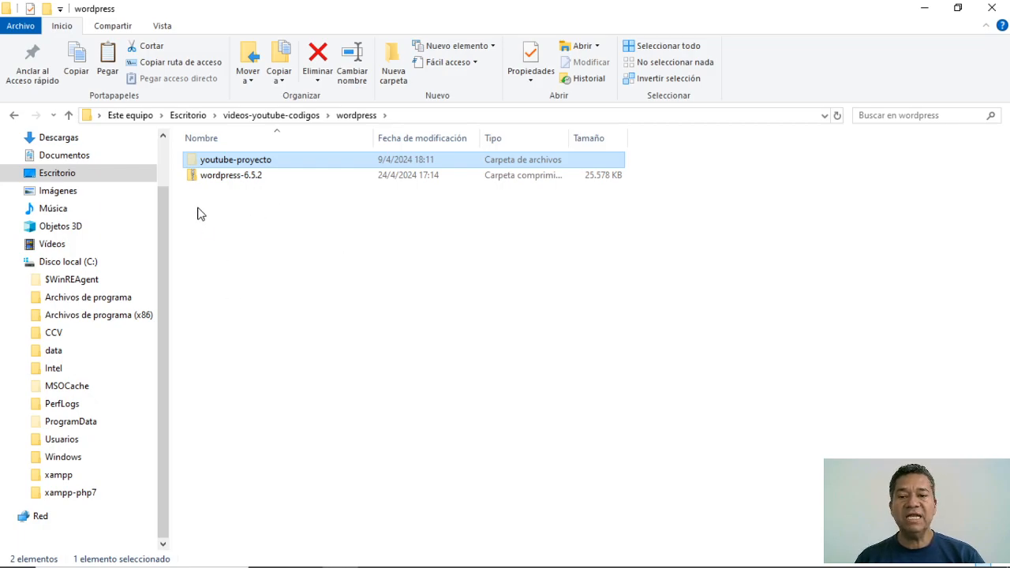
right_click(196, 160)
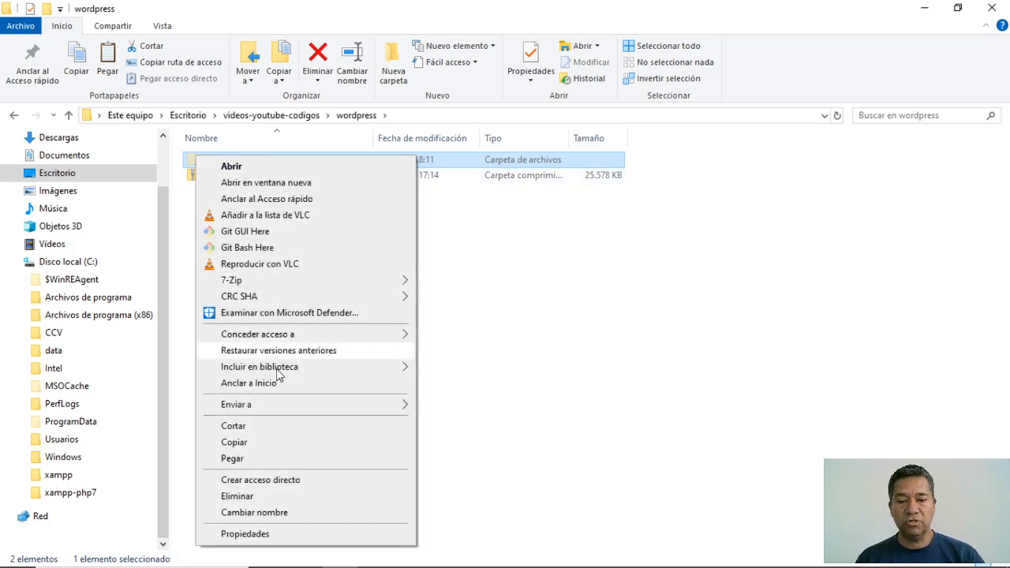
click(234, 442)
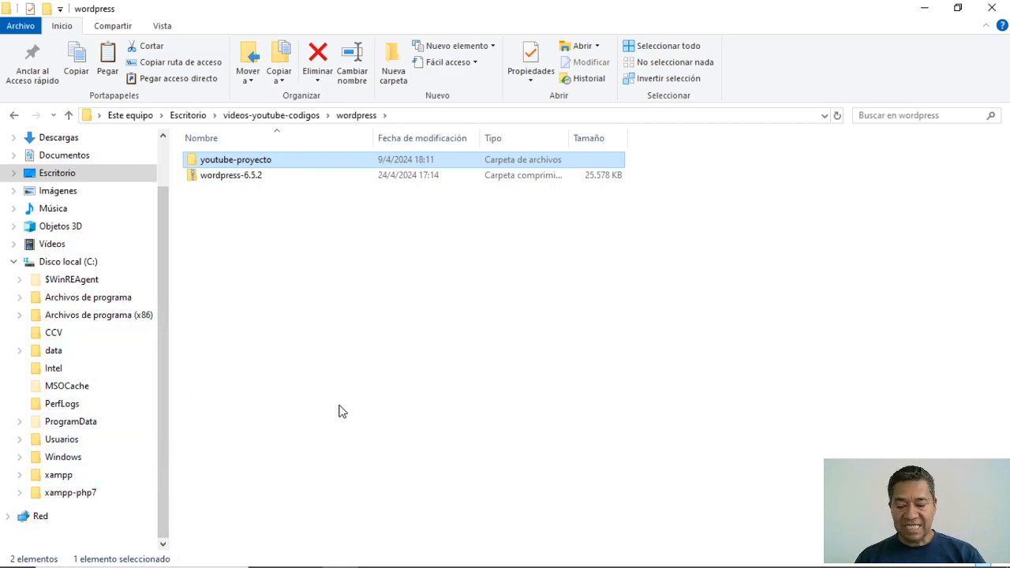
key(alt+Tab)
key(alt+Tab)
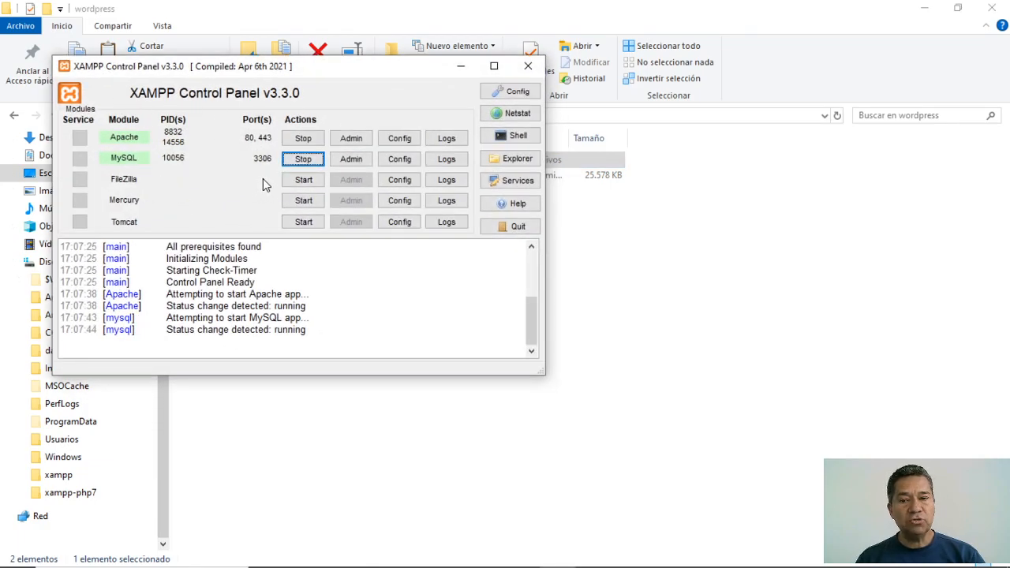
click(461, 66)
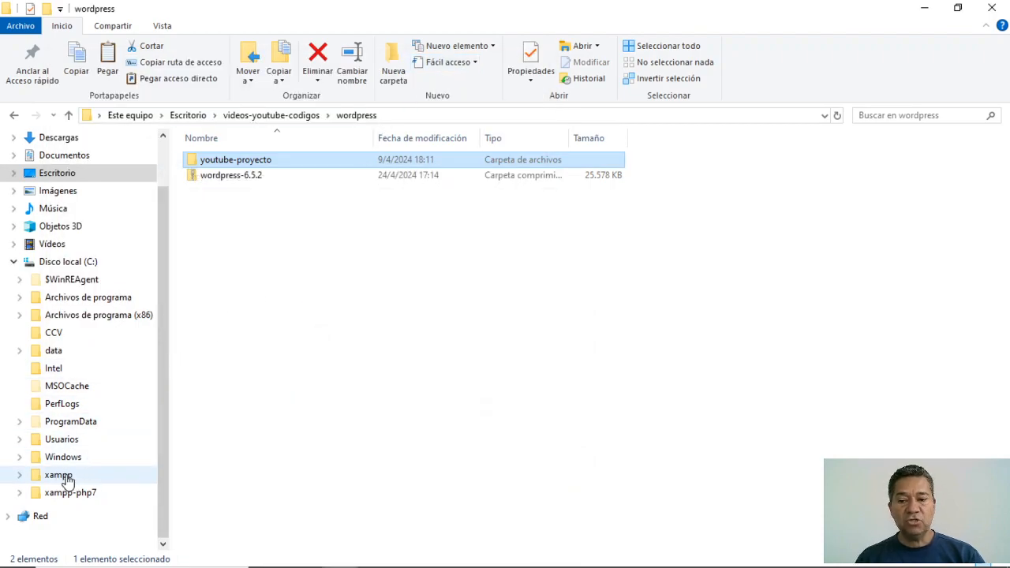
- Paste the youtube-proyecto folder into C:\xampp\htdocs
click(68, 479)
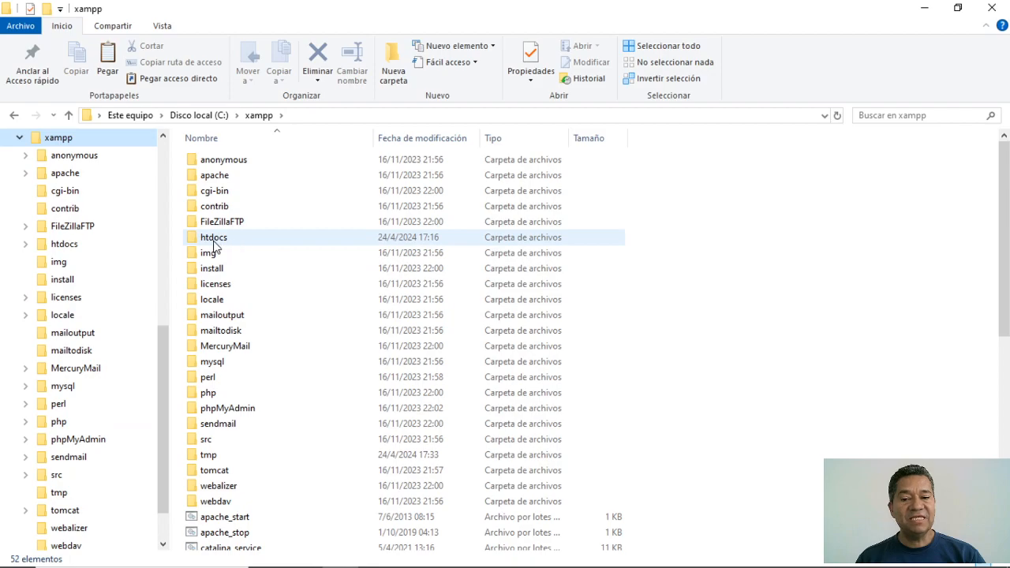
mouse_move(228, 240)
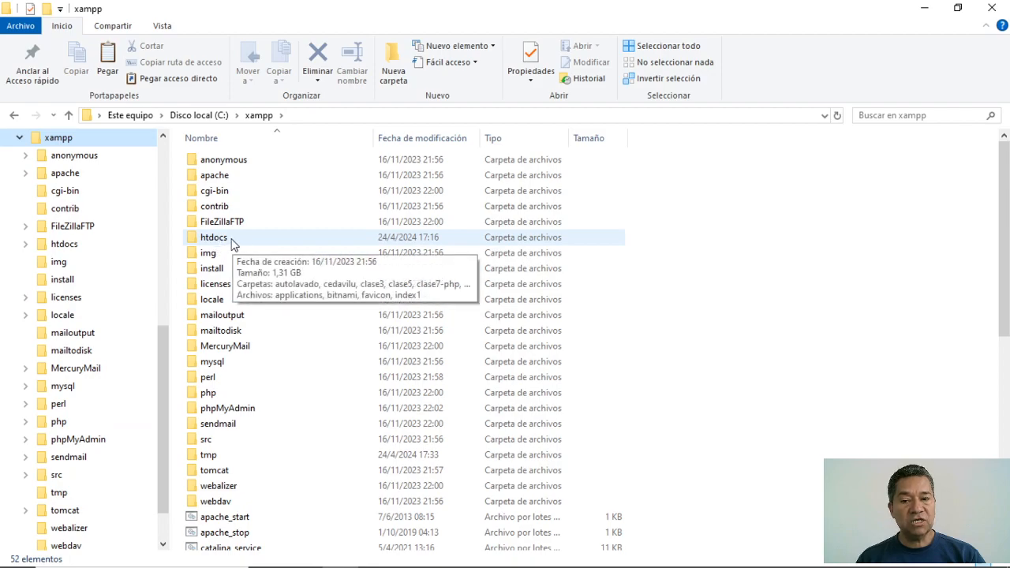
double_click(239, 237)
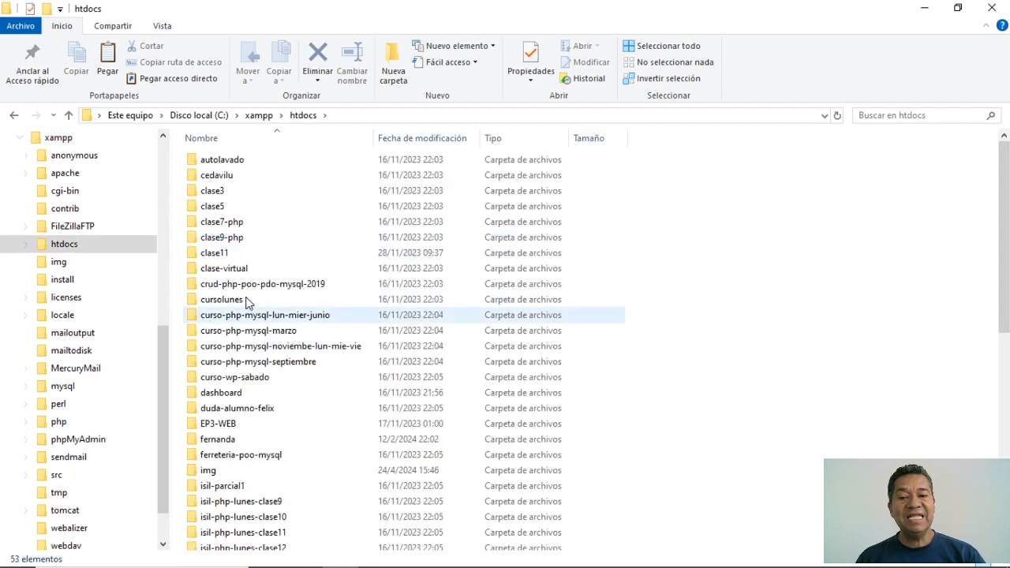
right_click(666, 277)
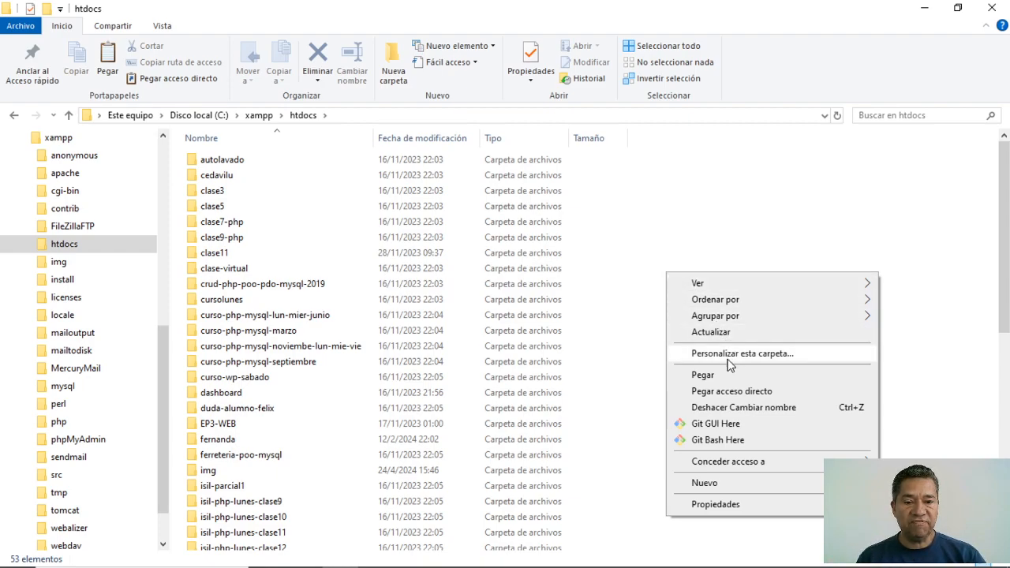
click(707, 375)
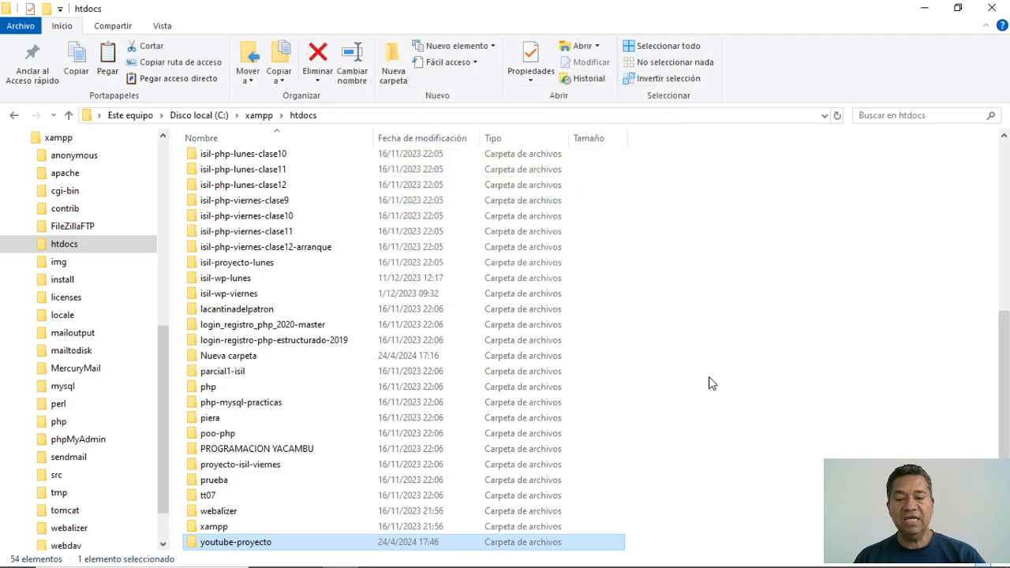
scroll(710, 383, down, 2)
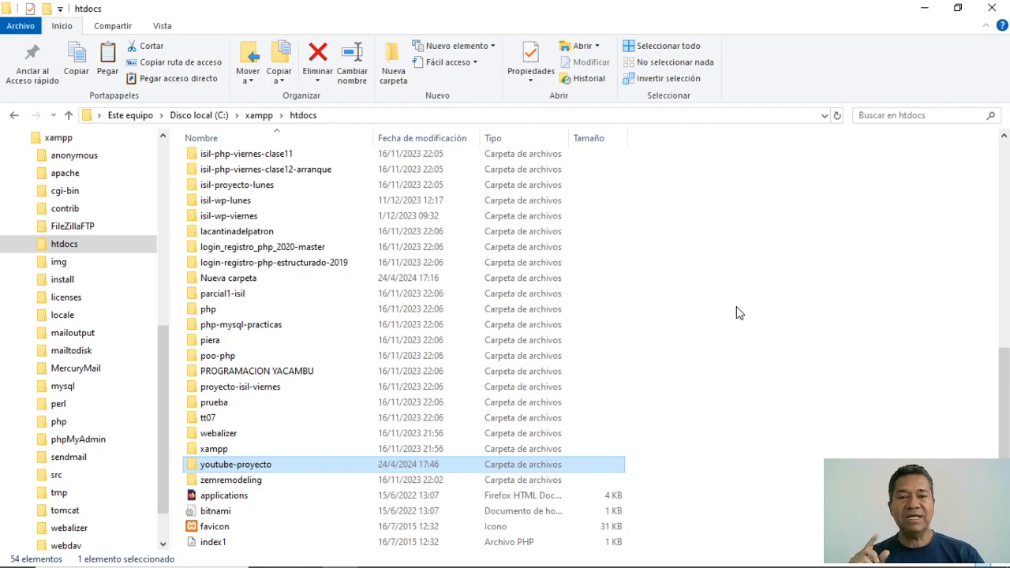
- Load localhost/phpmyadmin/ in a new Firefox tab
key(alt+Tab)
key(alt+Tab)
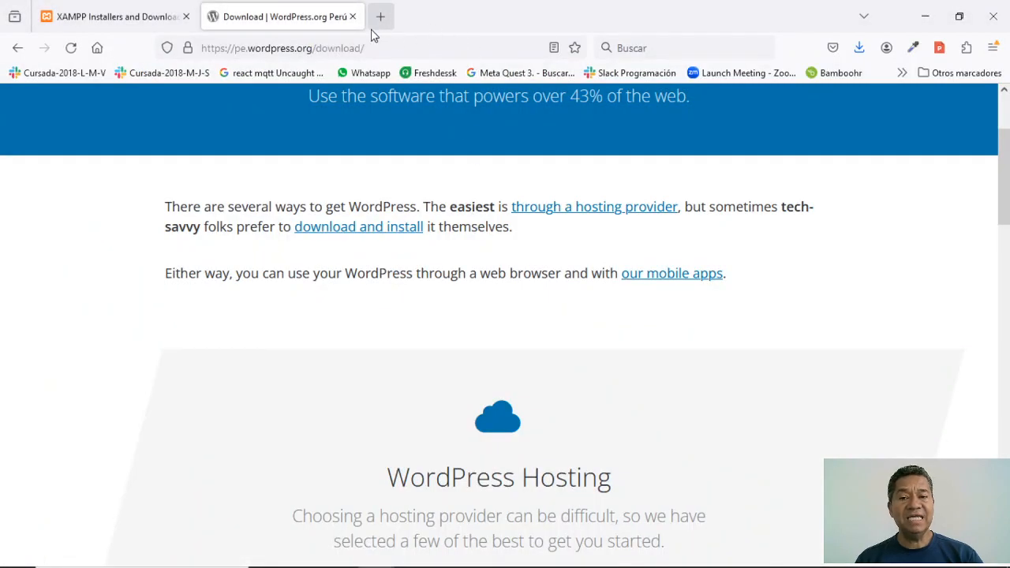
click(380, 19)
click(400, 43)
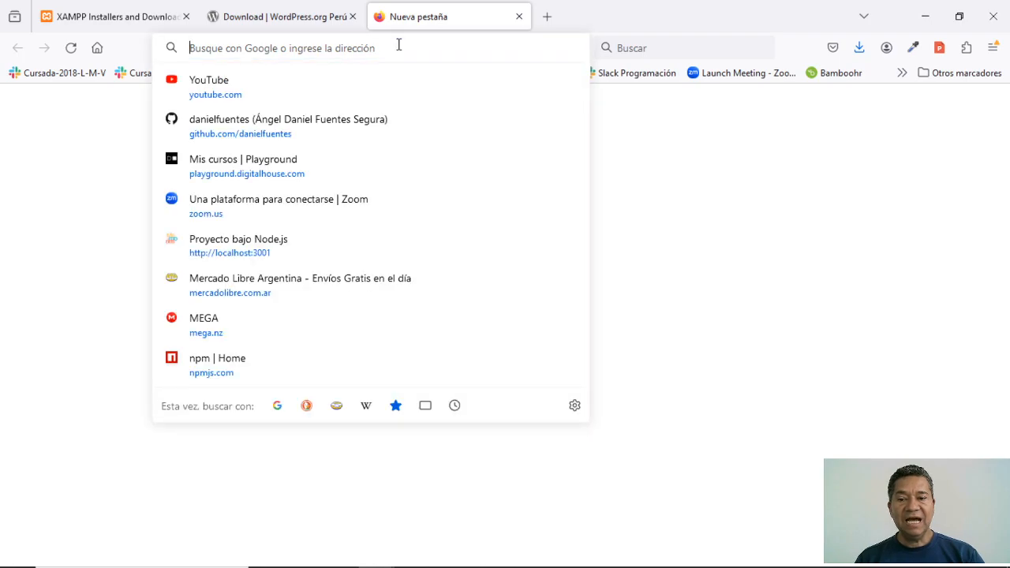
text(localhost)
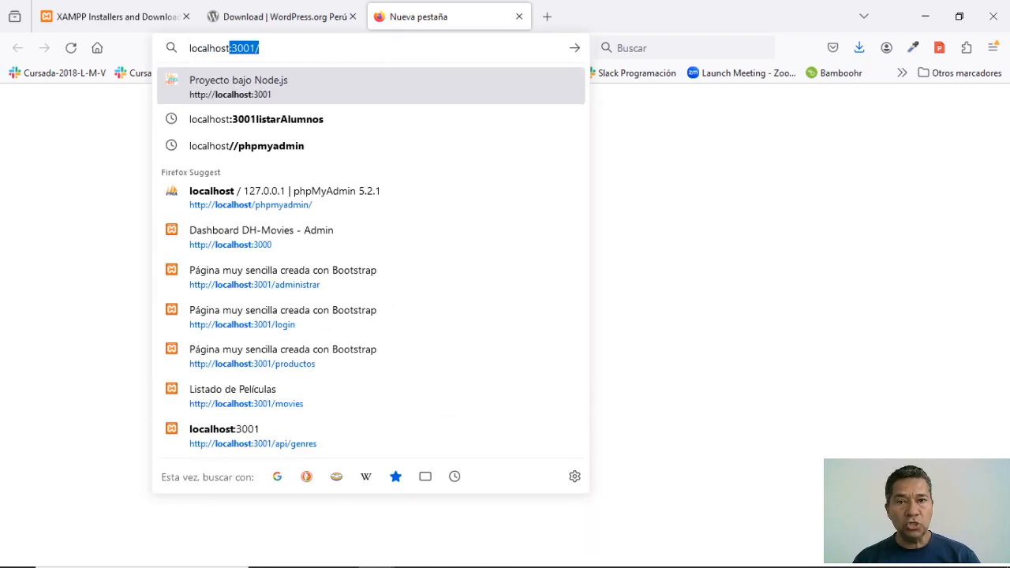
text(/php)
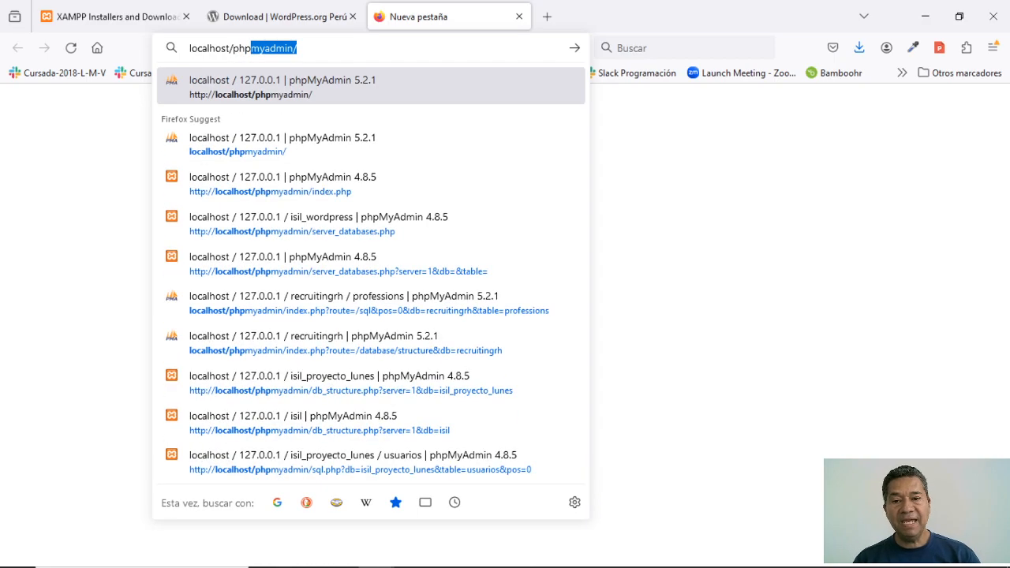
key(Right)
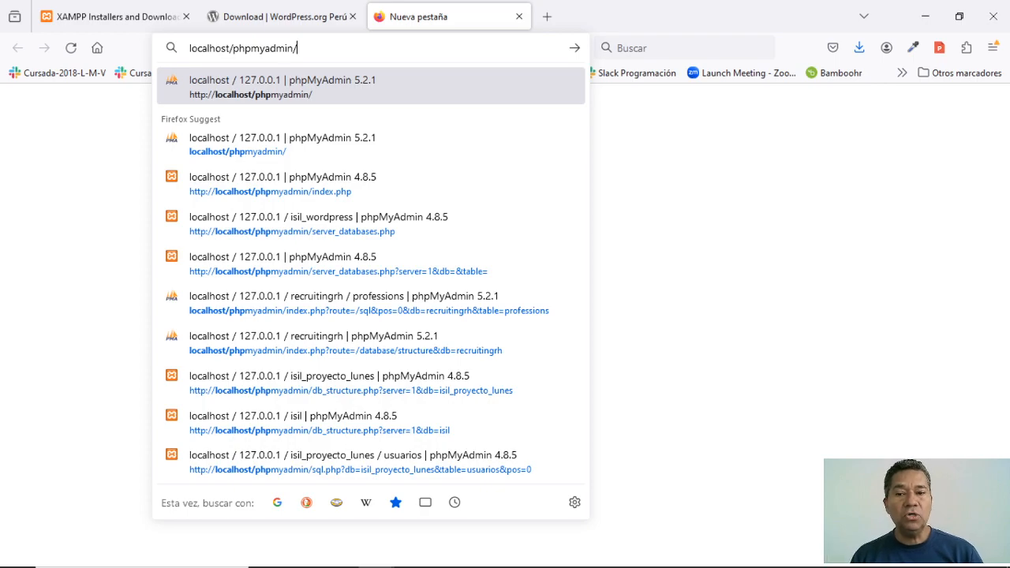
key(Return)
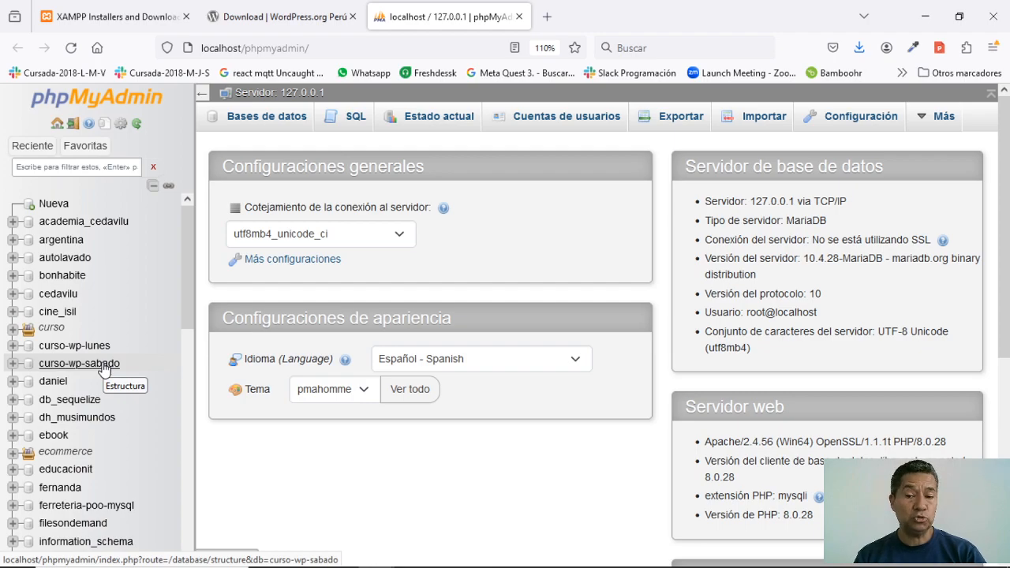
- Create the 'youtube-proyecto' database under Bases de datos and open it from the sidebar
click(237, 117)
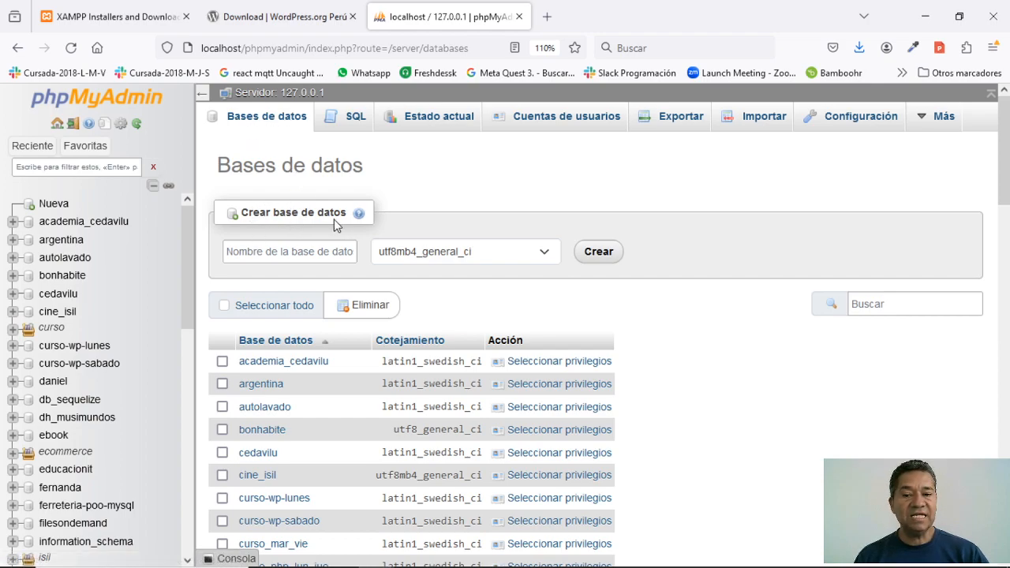
click(259, 255)
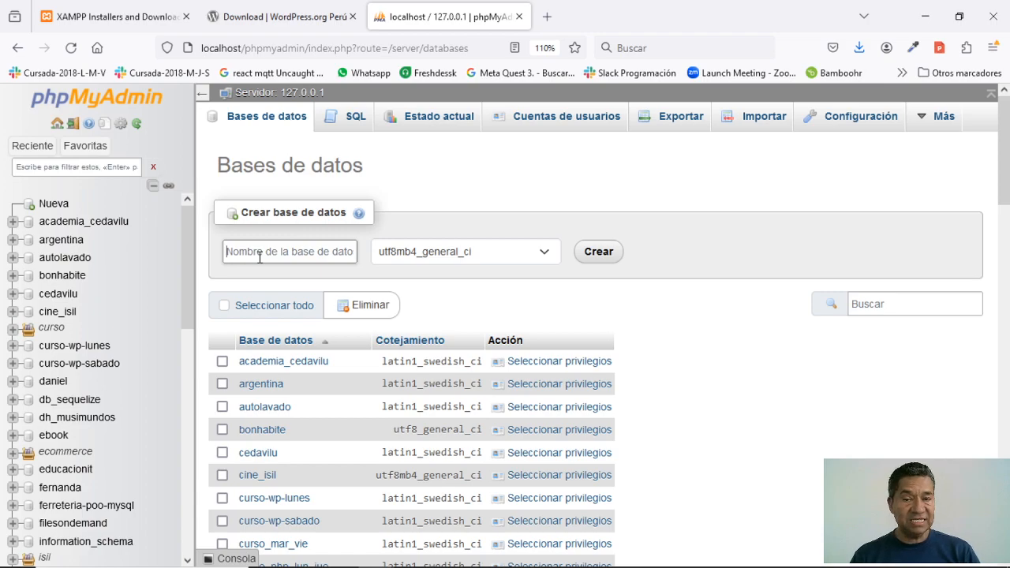
text(youtube)
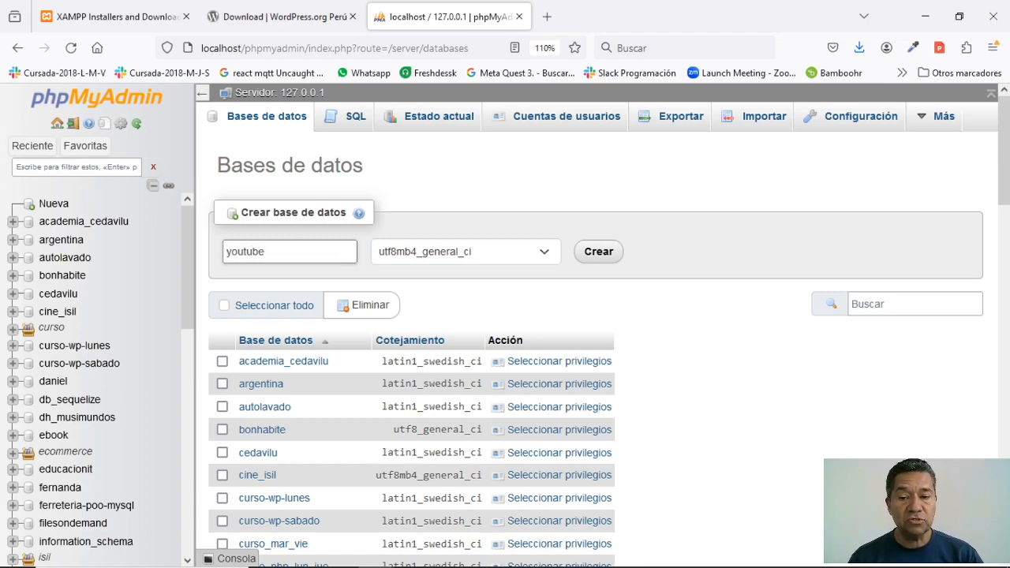
text(-)
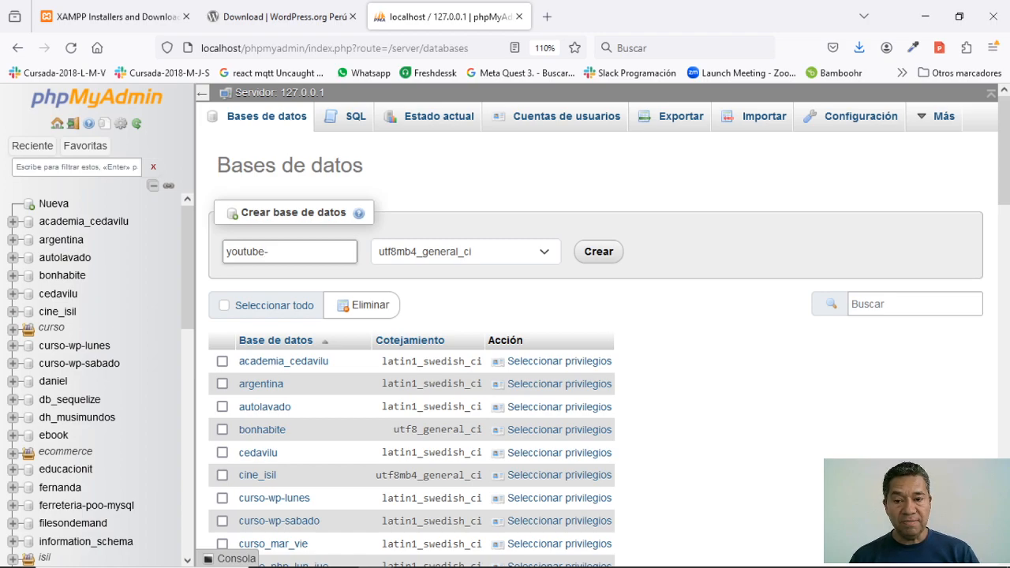
text(proyecto)
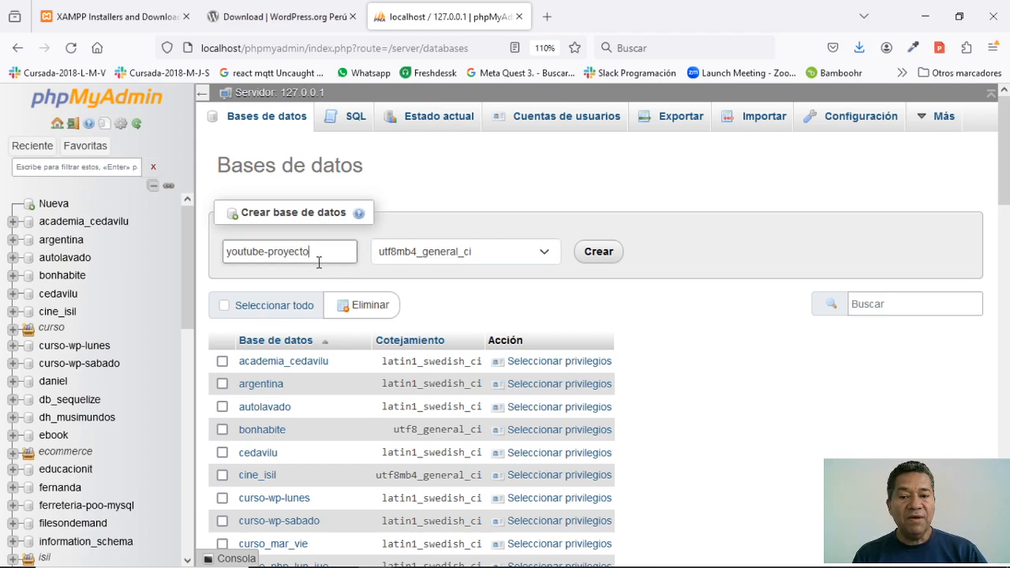
click(597, 254)
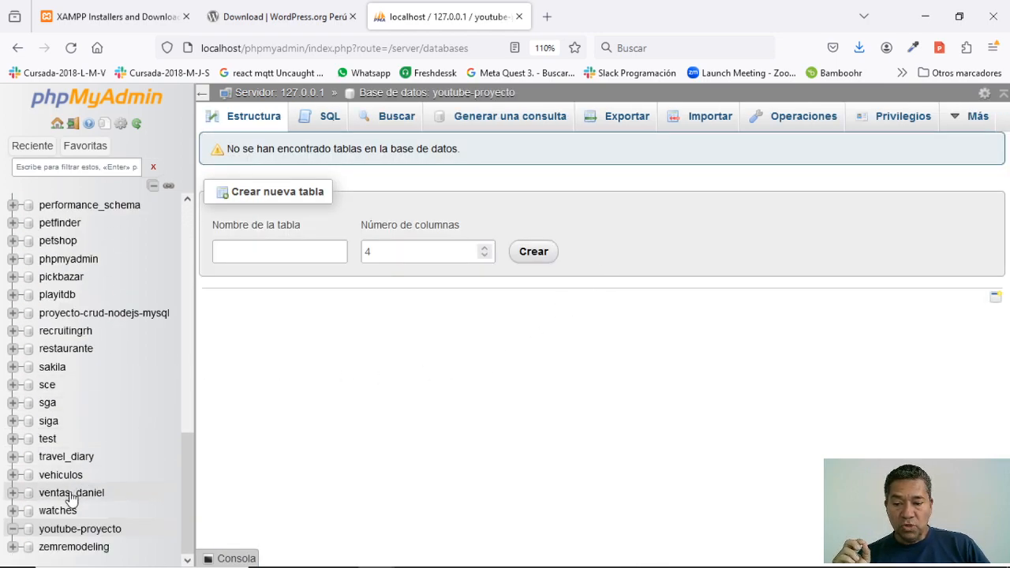
click(48, 533)
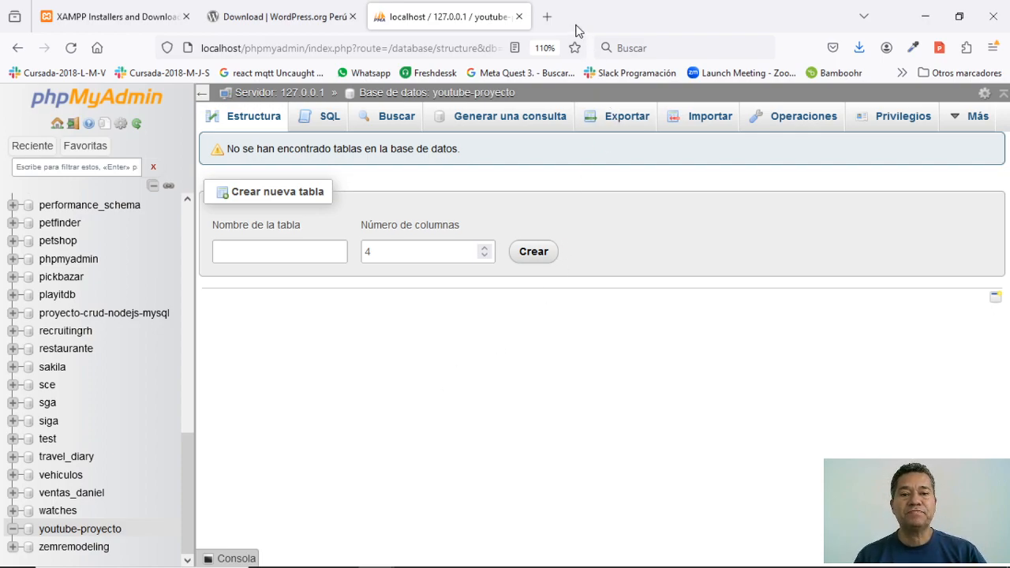
- Load localhost/youtube-proyecto in a new tab to start the WordPress setup
click(547, 16)
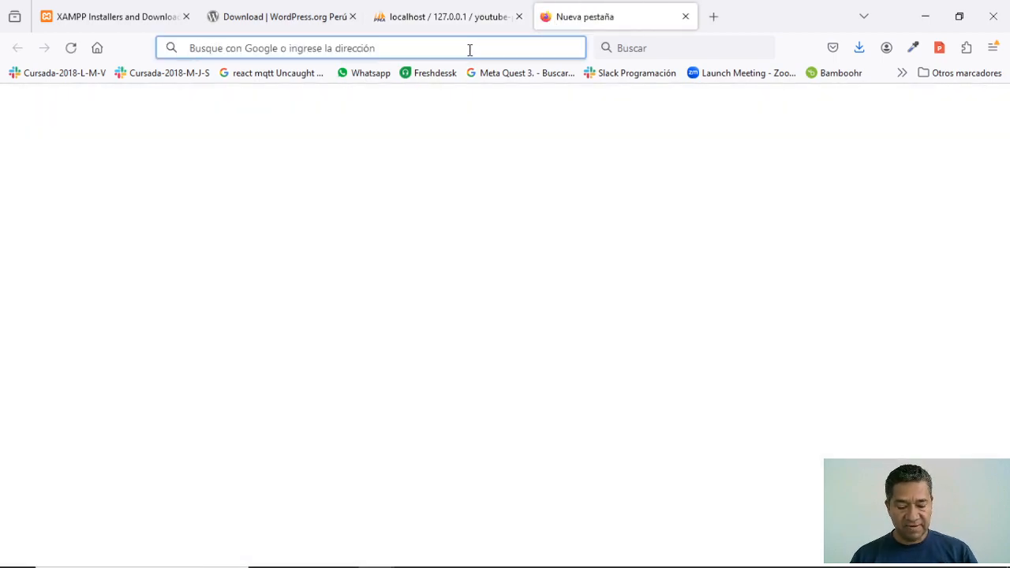
text(loca)
key(Right)
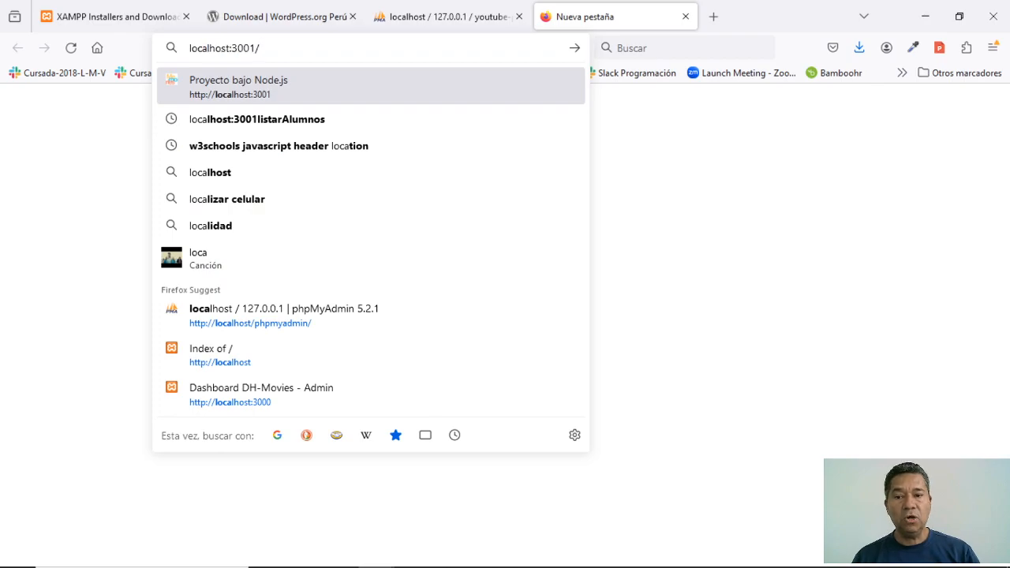
key(BackSpace)
key(BackSpace)
key(BackSpace)
key(BackSpace)
key(BackSpace)
key(BackSpace)
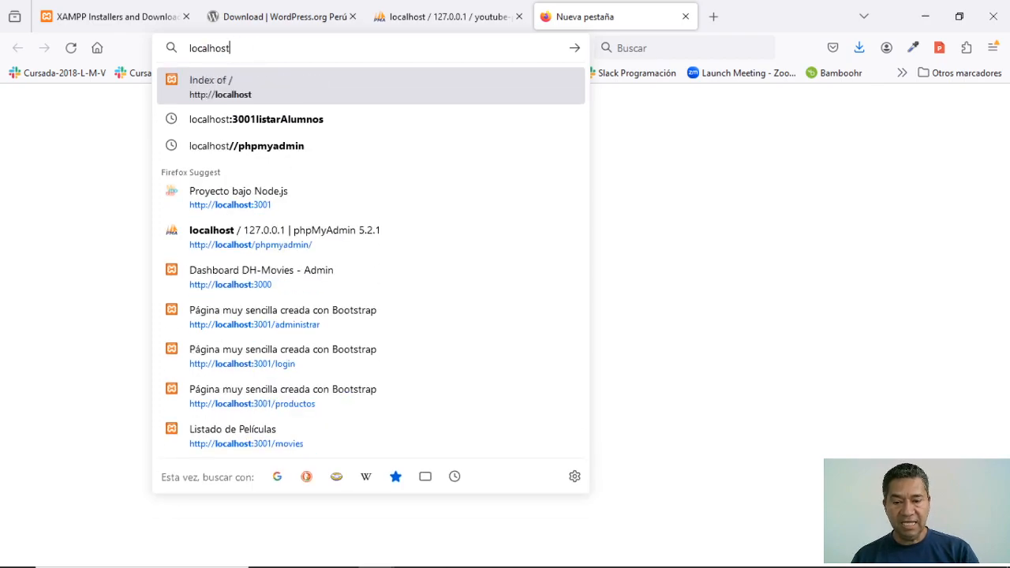
text(/)
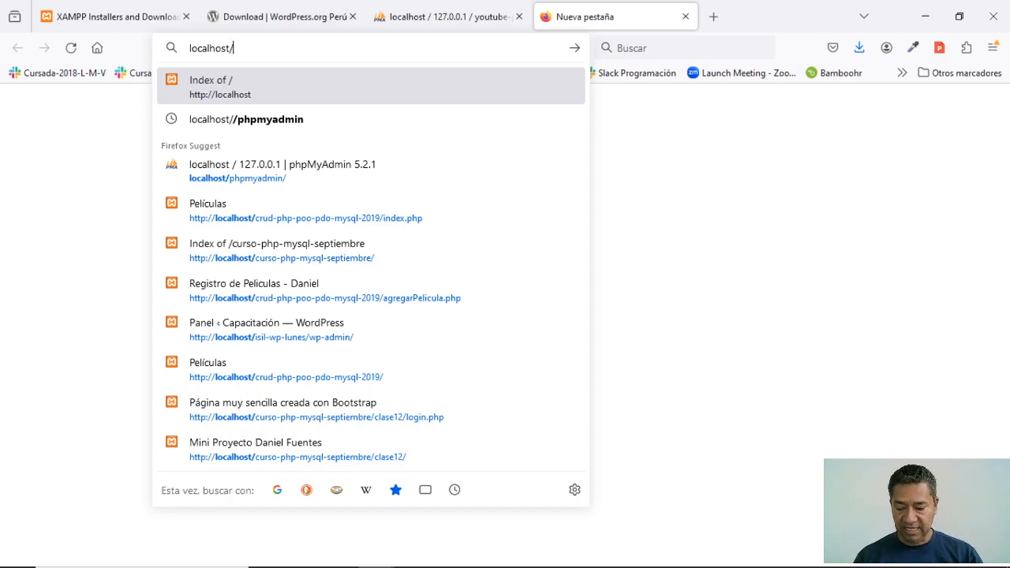
key(alt+Tab)
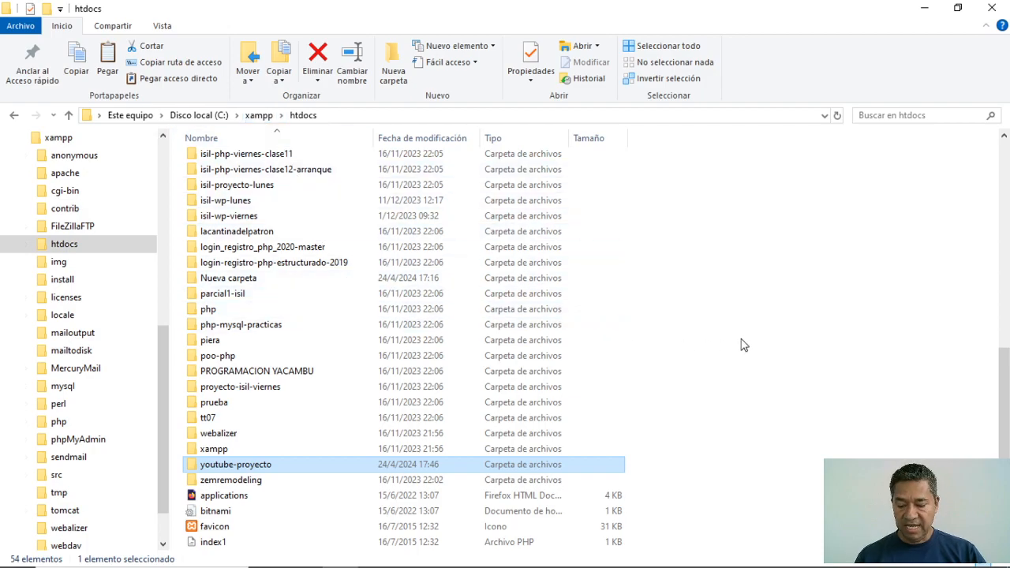
key(alt+Tab)
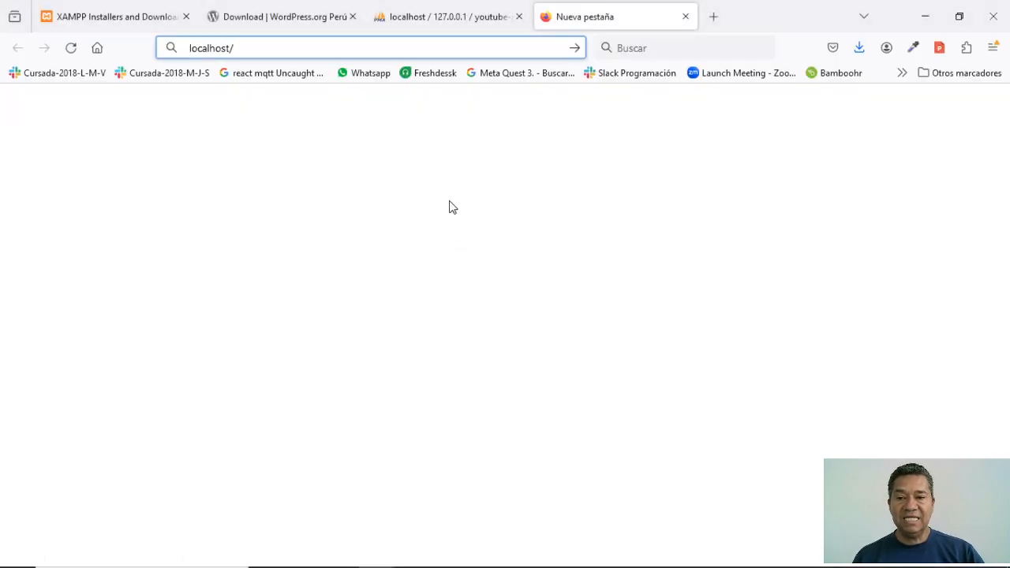
text(youtube-proyecto)
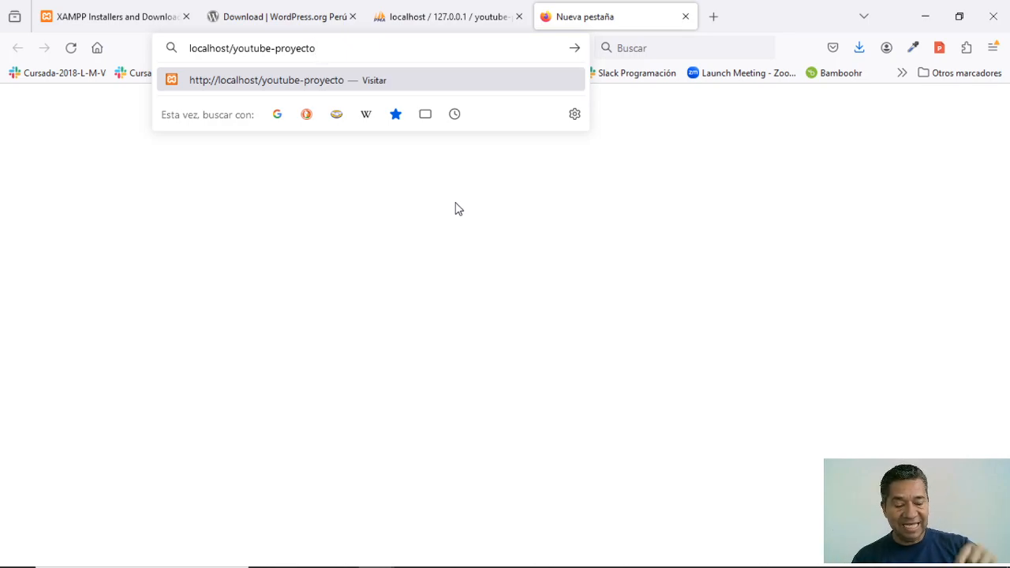
key(Return)
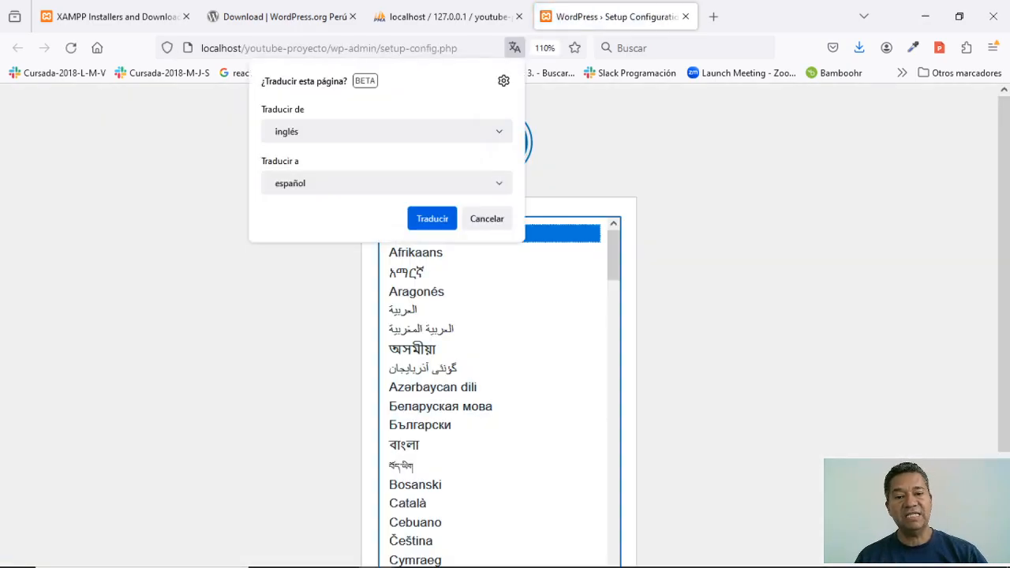
- Dismiss the translation offer and select Español de Perú from the language list
click(490, 219)
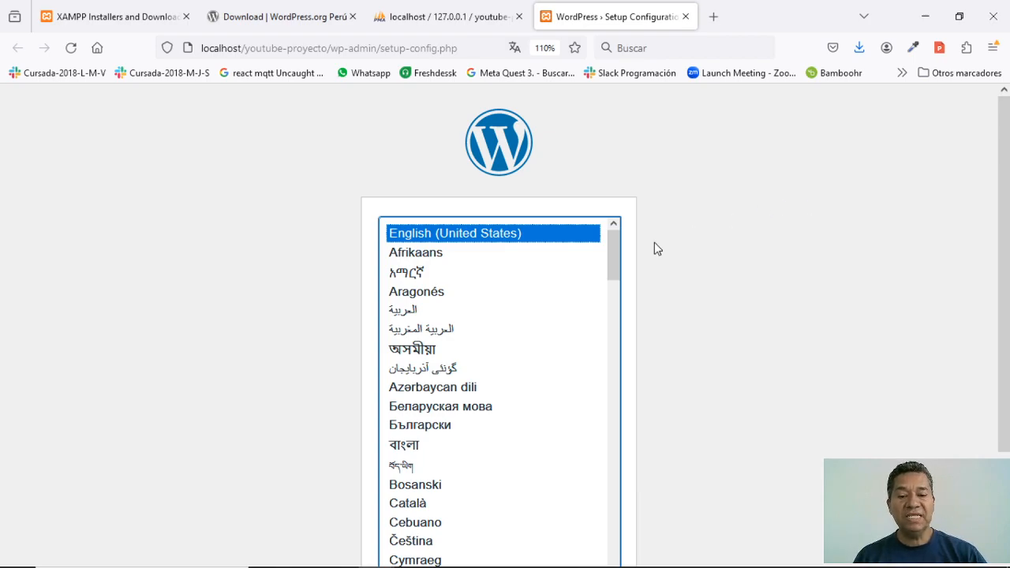
scroll(484, 413, down, 5)
scroll(477, 418, down, 5)
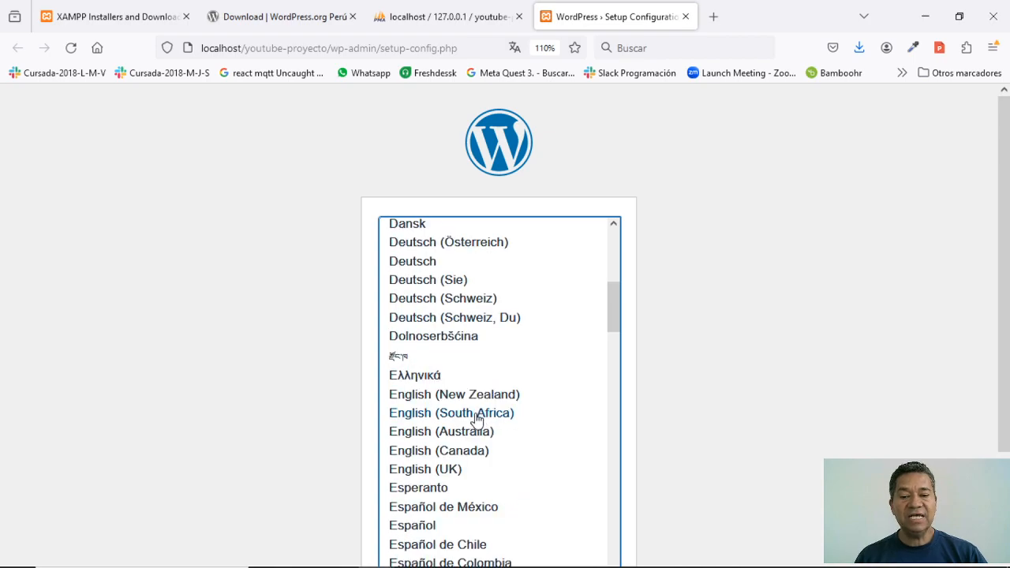
scroll(462, 424, up, 10)
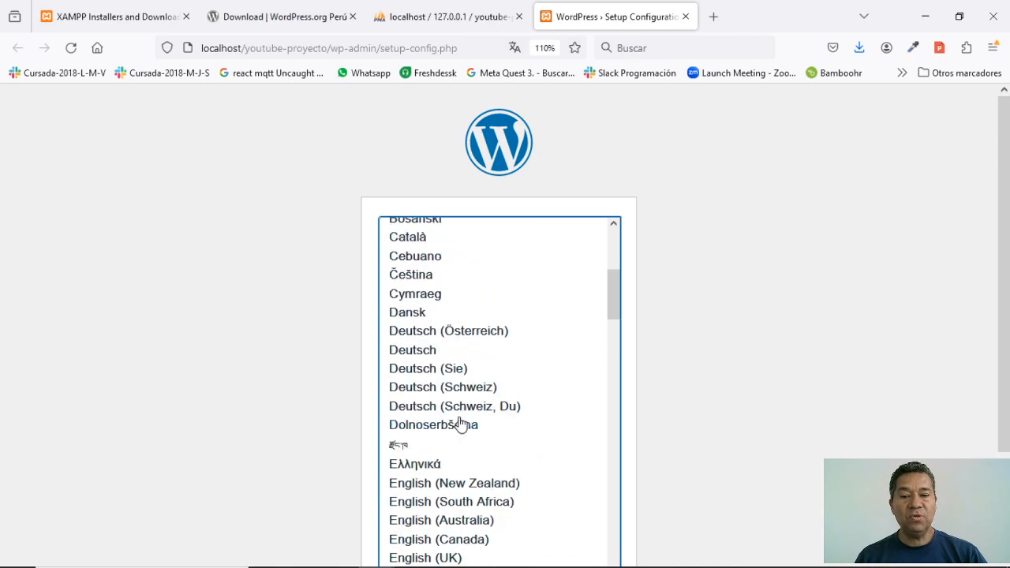
scroll(461, 424, down, 3)
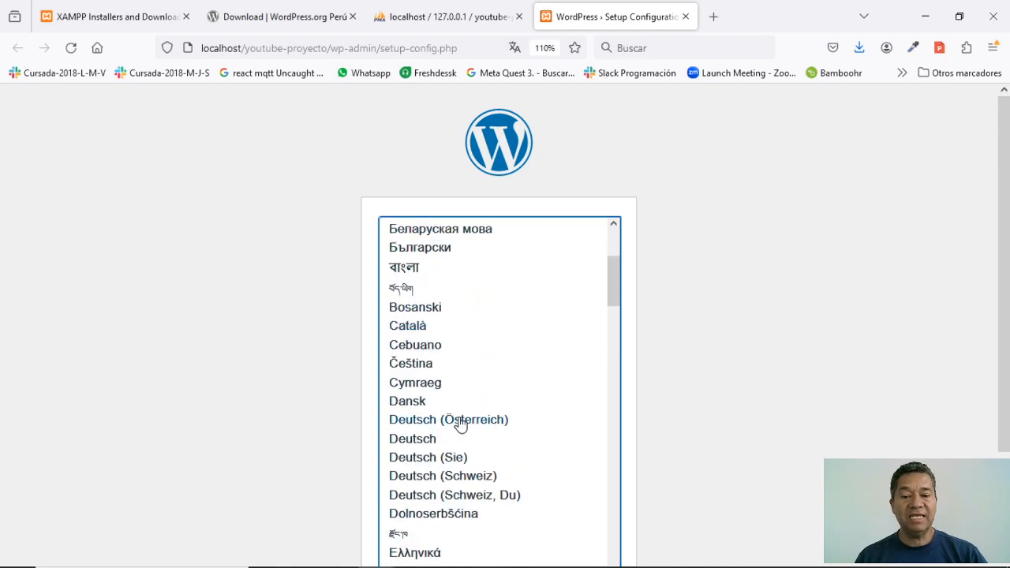
scroll(461, 424, down, 3)
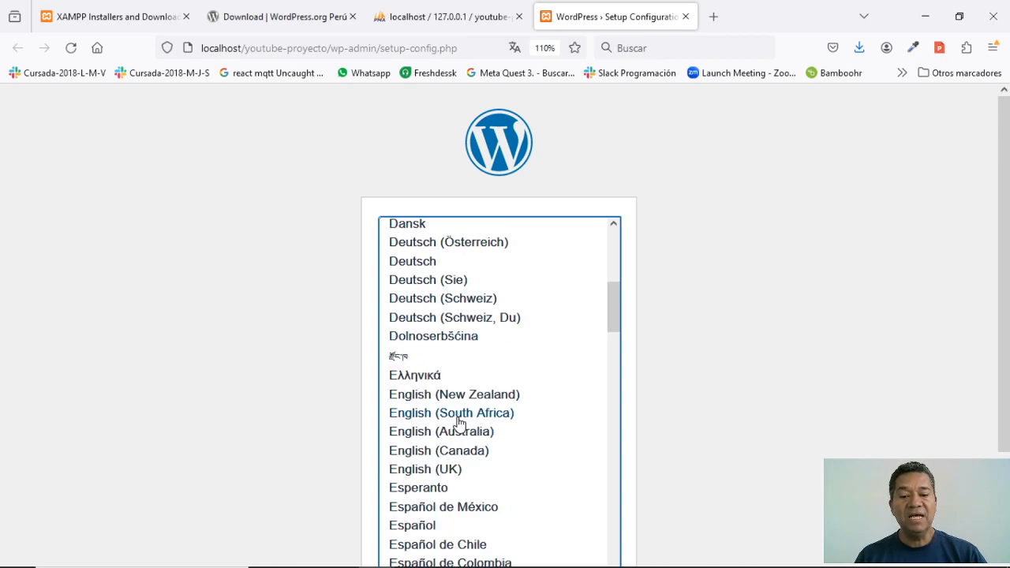
scroll(459, 423, down, 3)
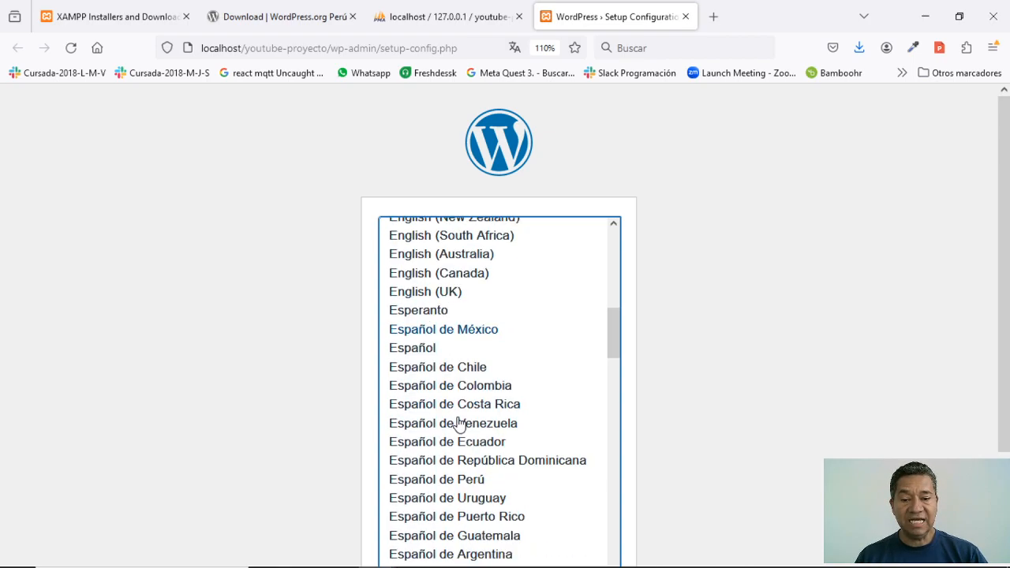
scroll(433, 410, down, 2)
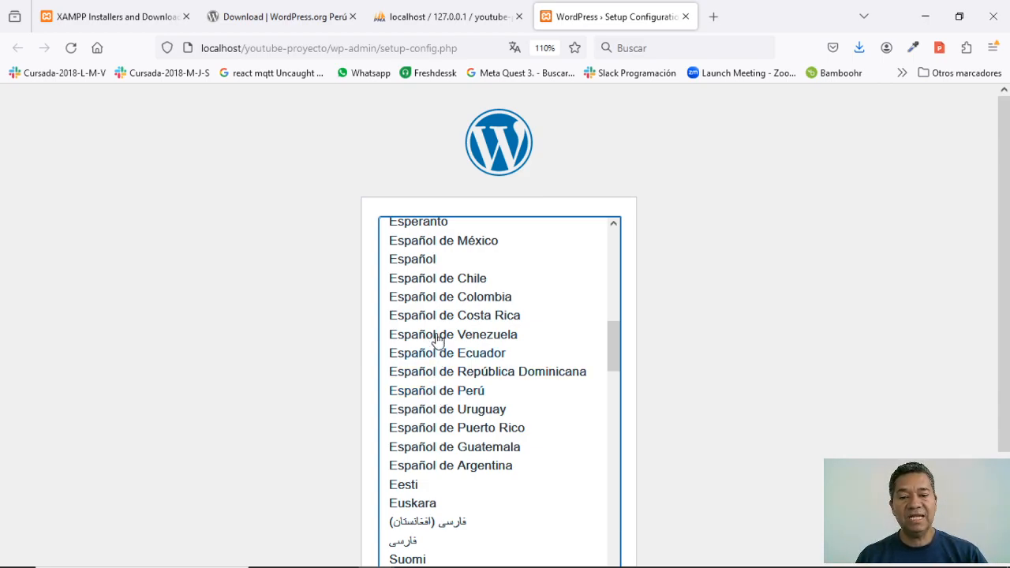
click(430, 397)
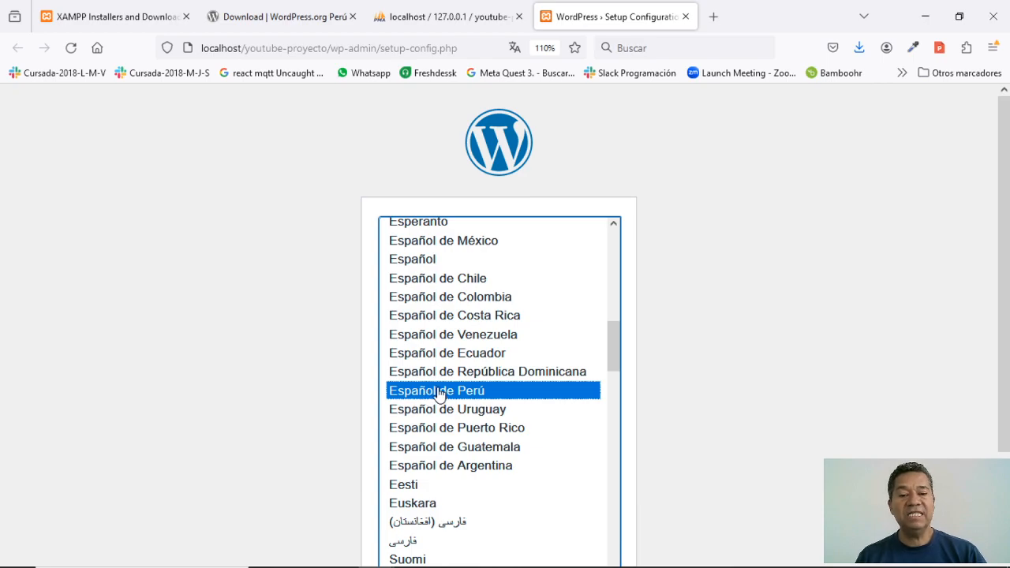
- Continue the setup with Español de Perú selected
scroll(434, 394, down, 10)
scroll(439, 392, down, 10)
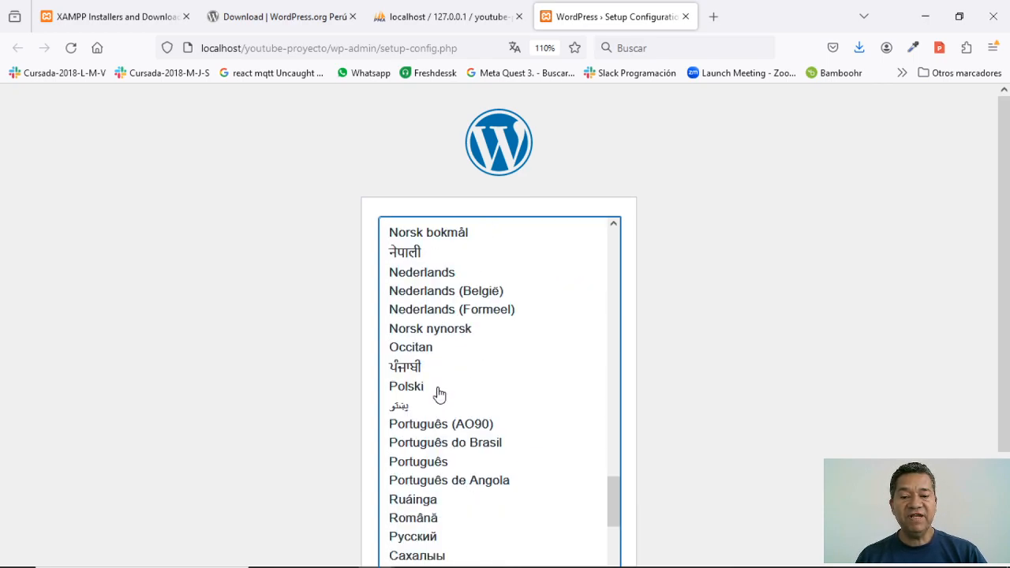
scroll(755, 428, down, 2)
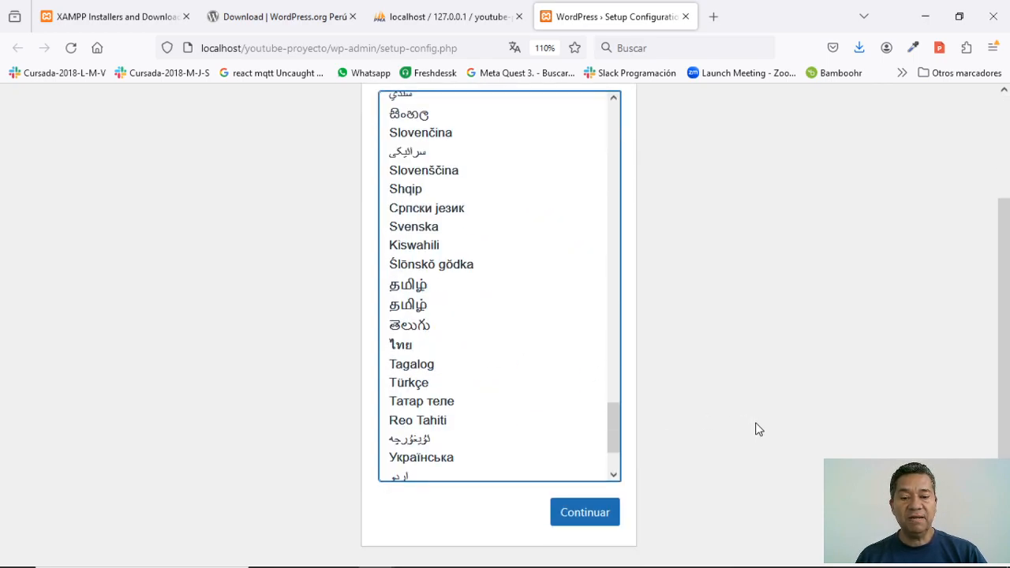
click(585, 513)
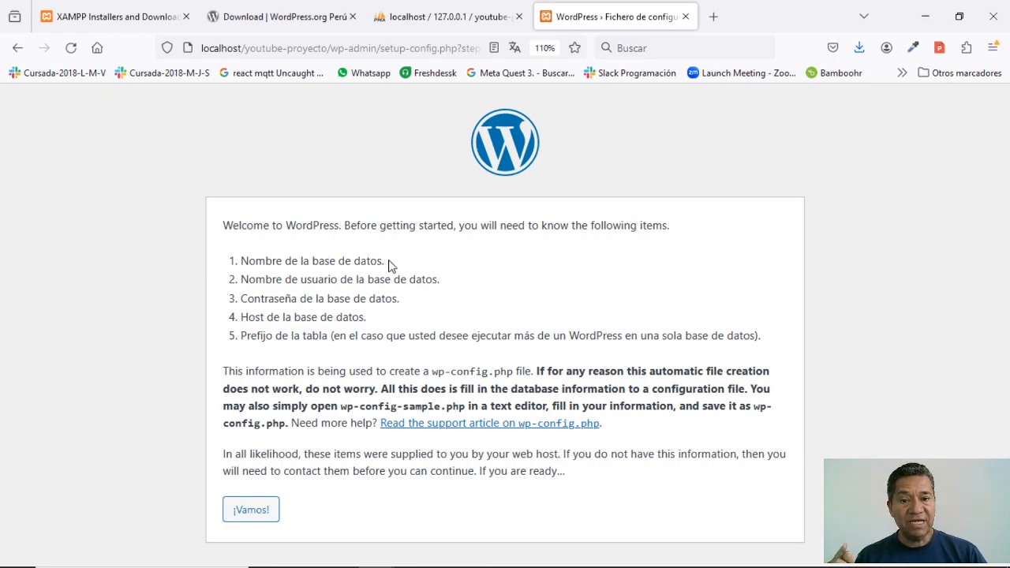
- Glance at the empty youtube-proyecto database, then switch to the XAMPP website tab
click(441, 19)
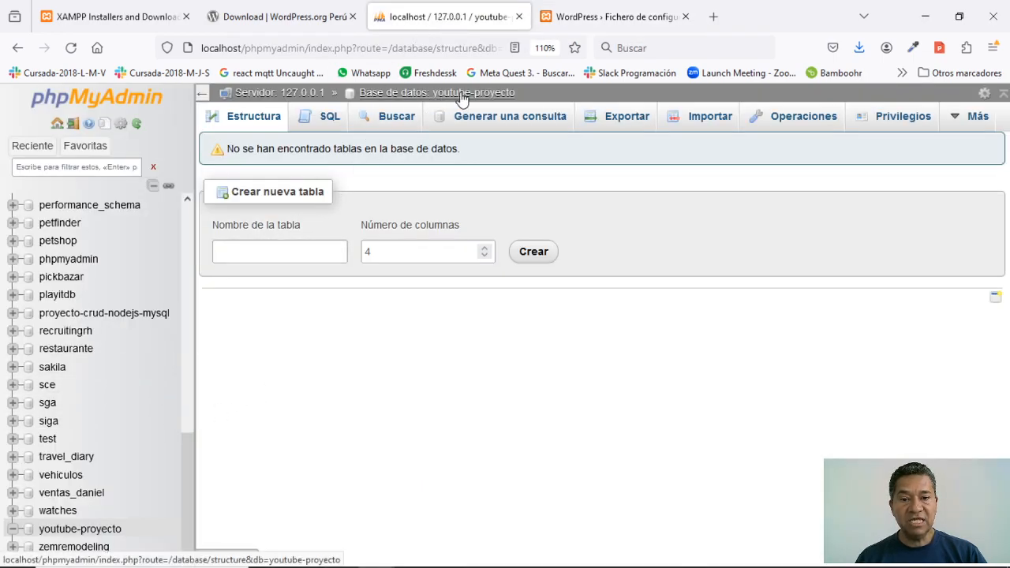
click(573, 17)
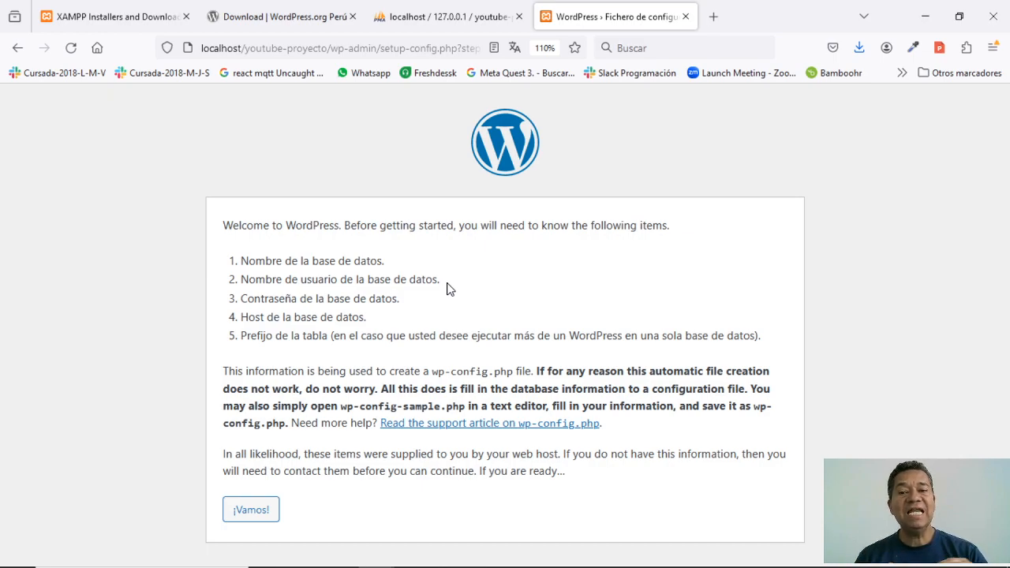
click(126, 23)
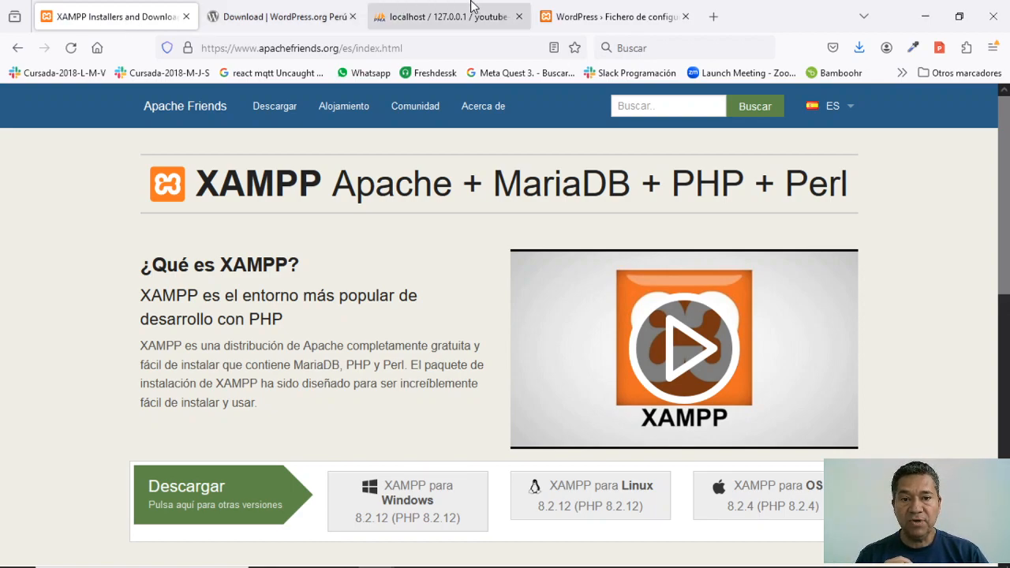
- Return to the WordPress › Fichero de configuración tab
click(578, 20)
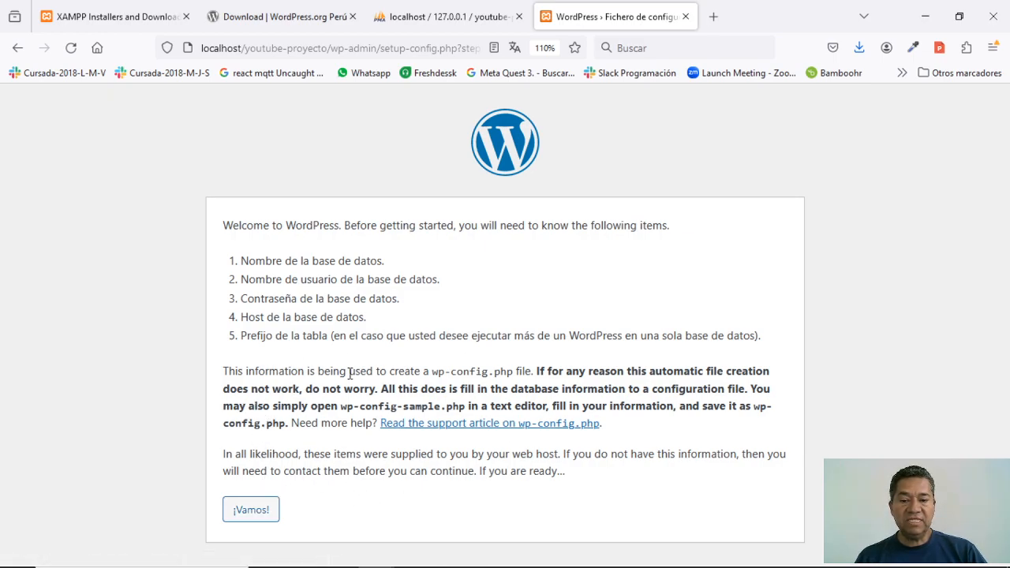
- Enter database name youtube-proyecto and username root in the connection form, then submit it
click(257, 514)
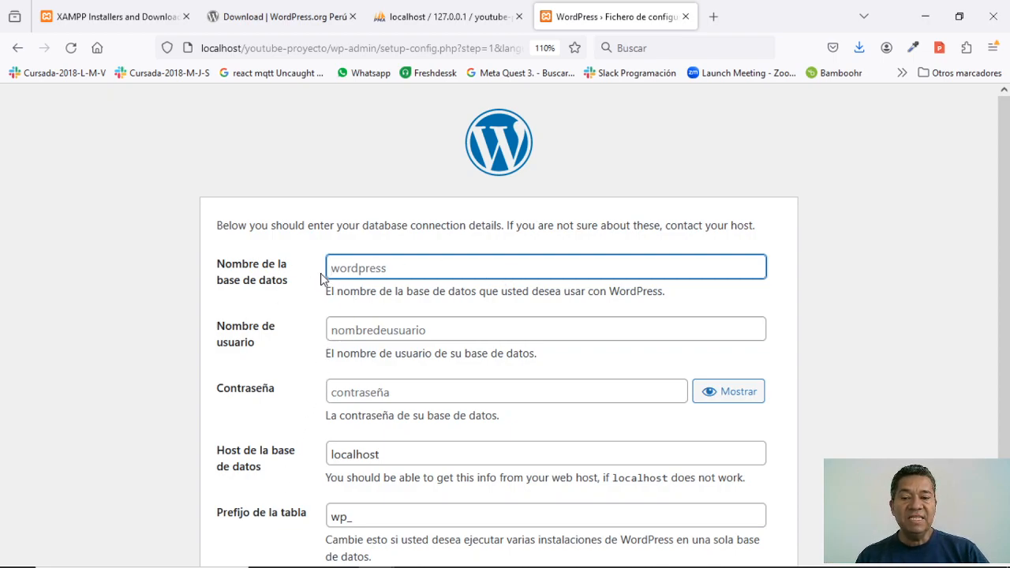
click(366, 263)
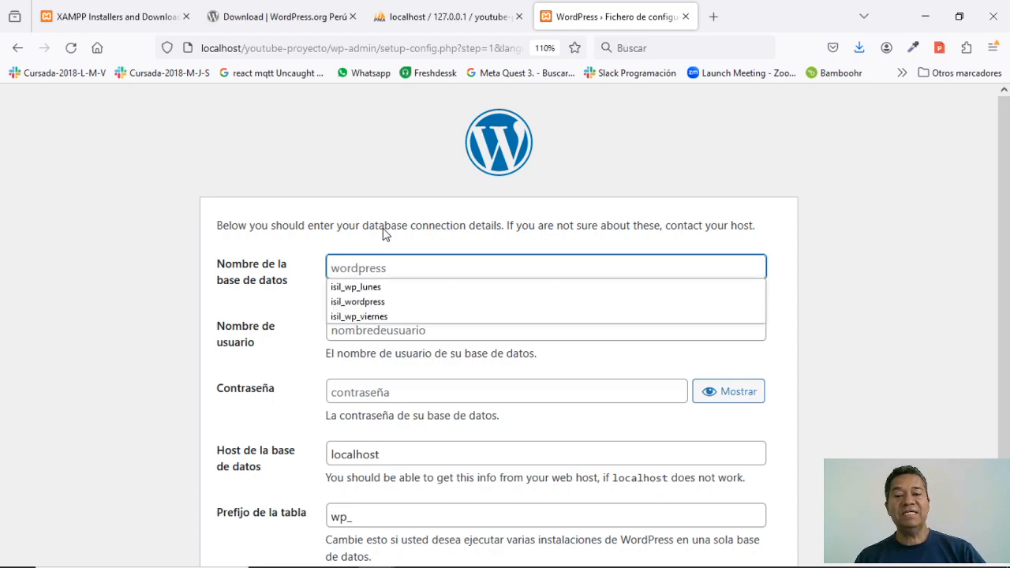
click(381, 187)
click(366, 269)
text(youtube-proyecto)
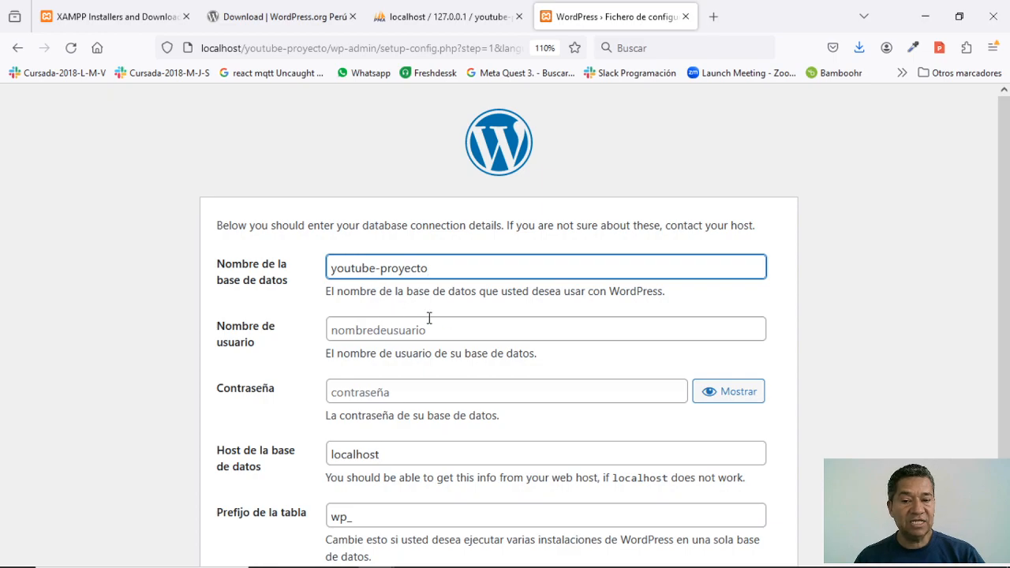
click(345, 333)
click(347, 349)
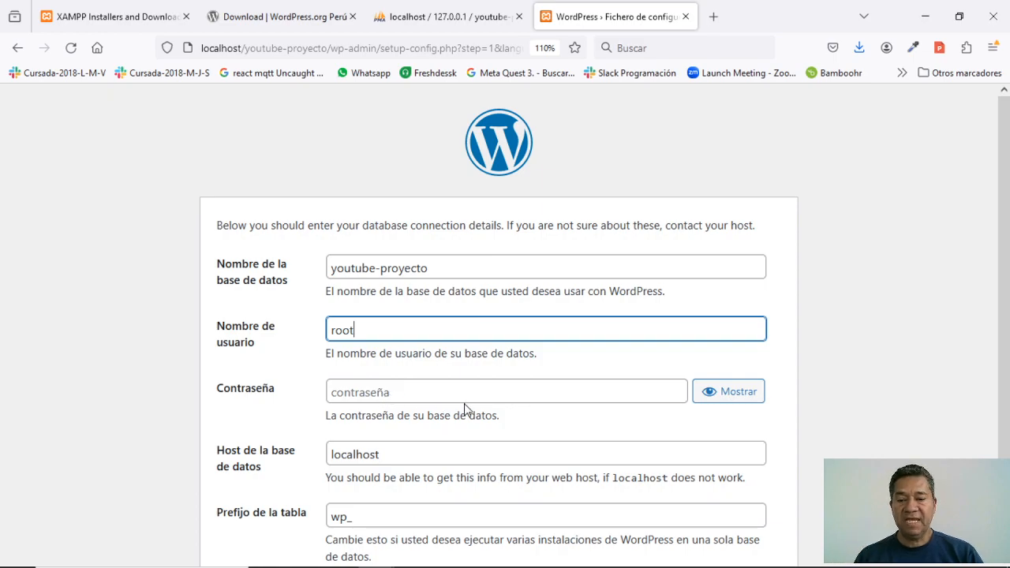
scroll(464, 407, down, 2)
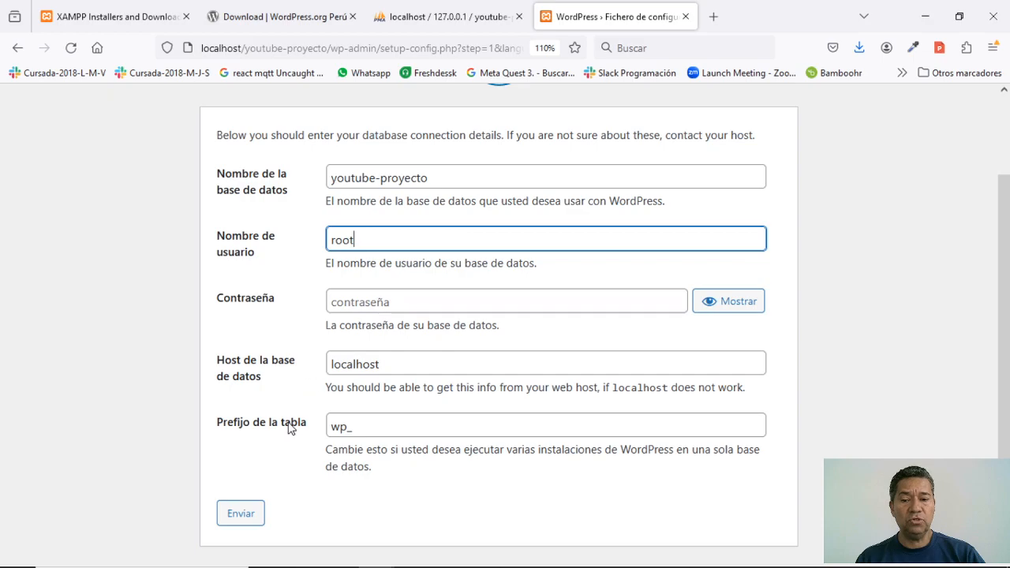
click(237, 521)
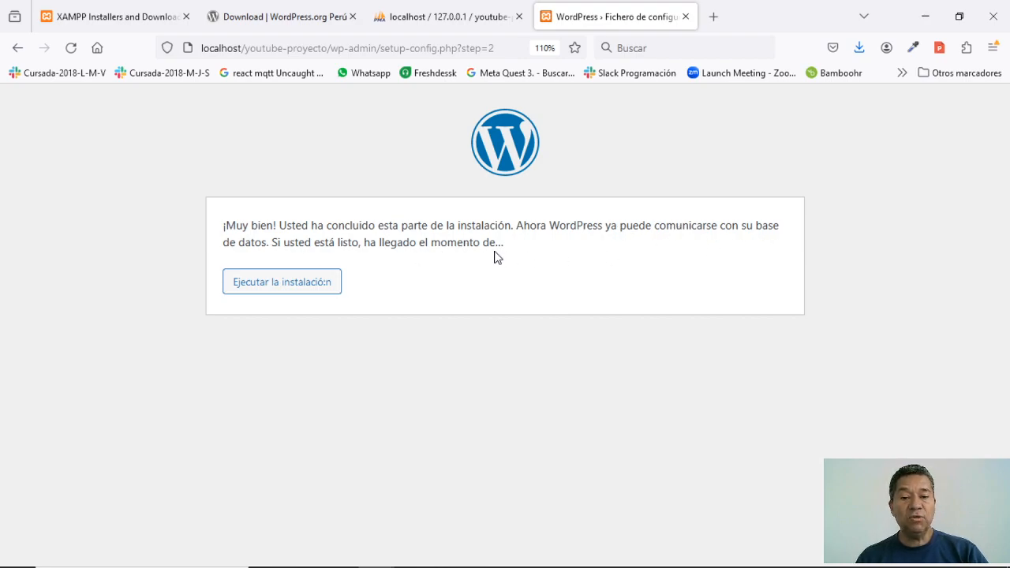
- Run the installation and go to the Título del sitio field of the site information form
click(293, 286)
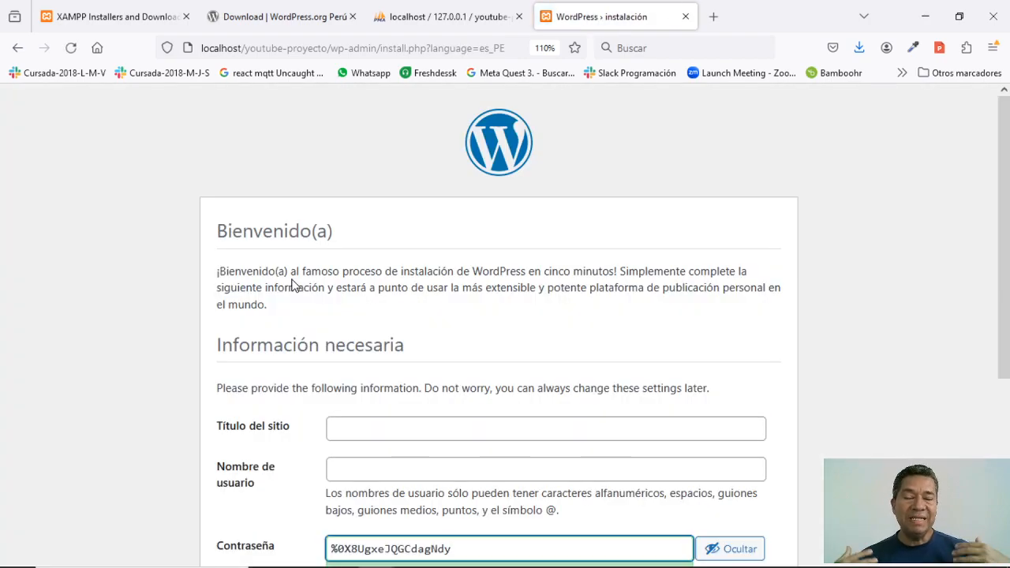
scroll(355, 280, down, 2)
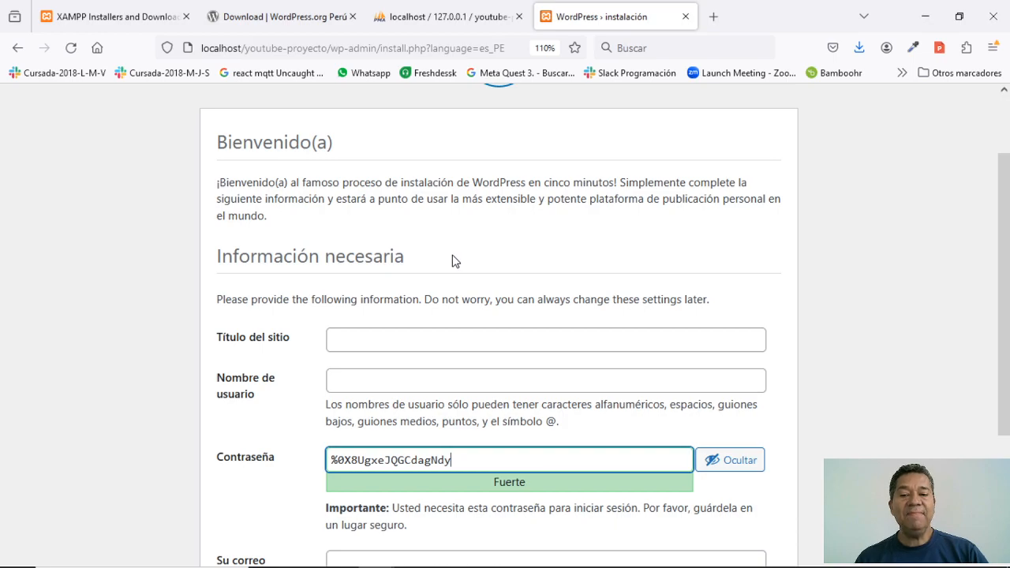
scroll(455, 262, down, 1)
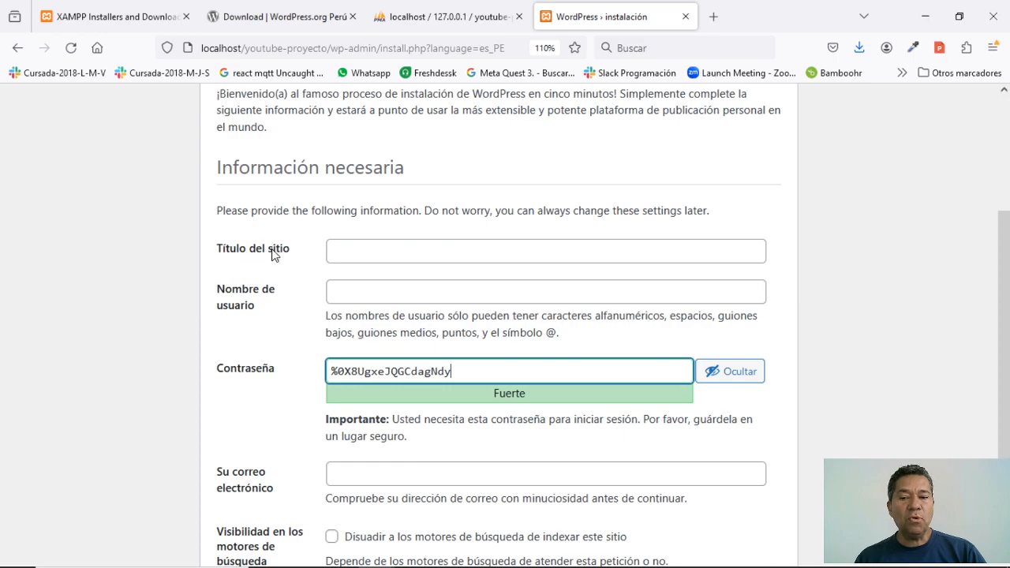
click(358, 256)
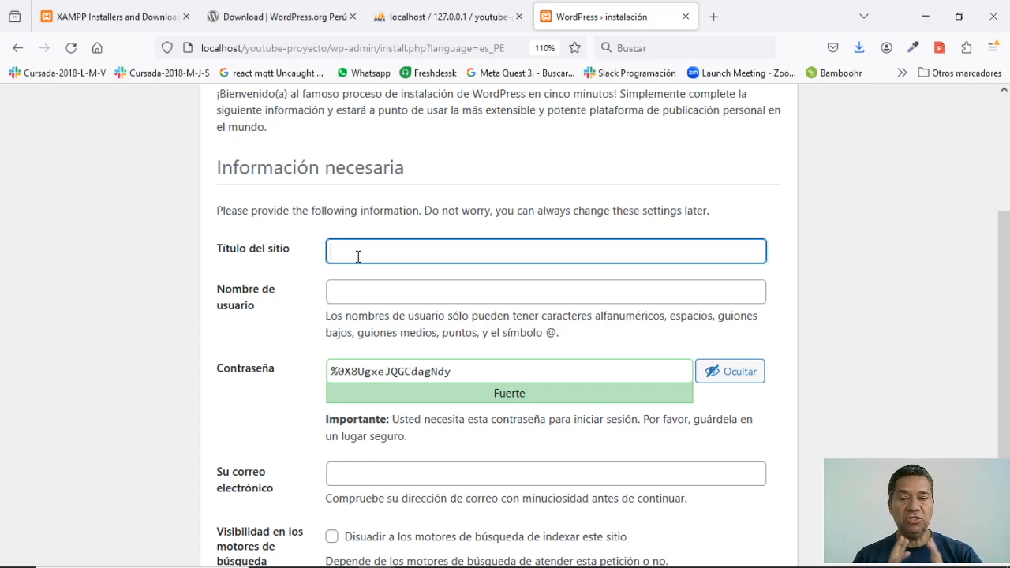
- Enter 'Youtube Proyecto Wordpress' as the site title
text(Yo)
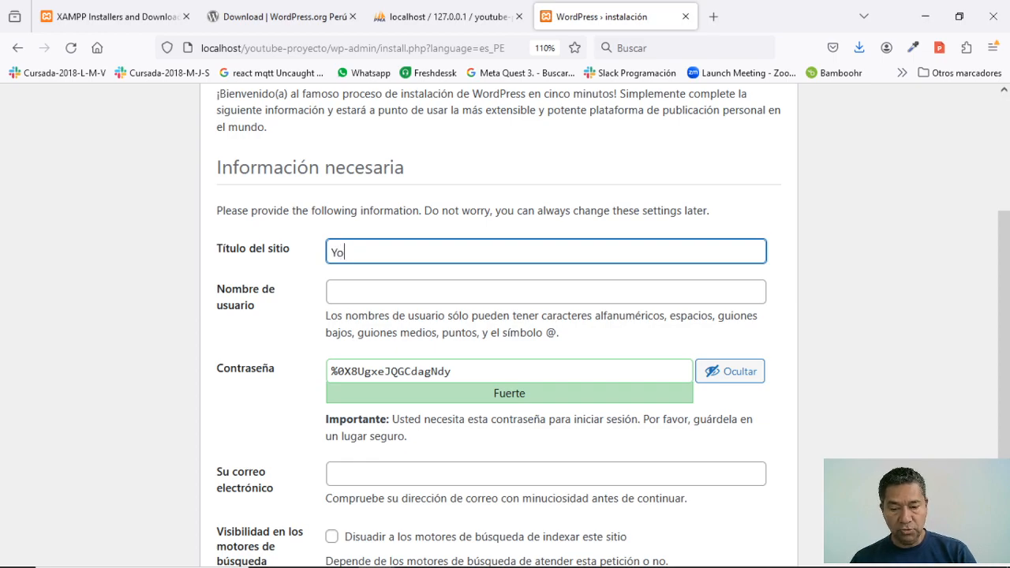
text(utube )
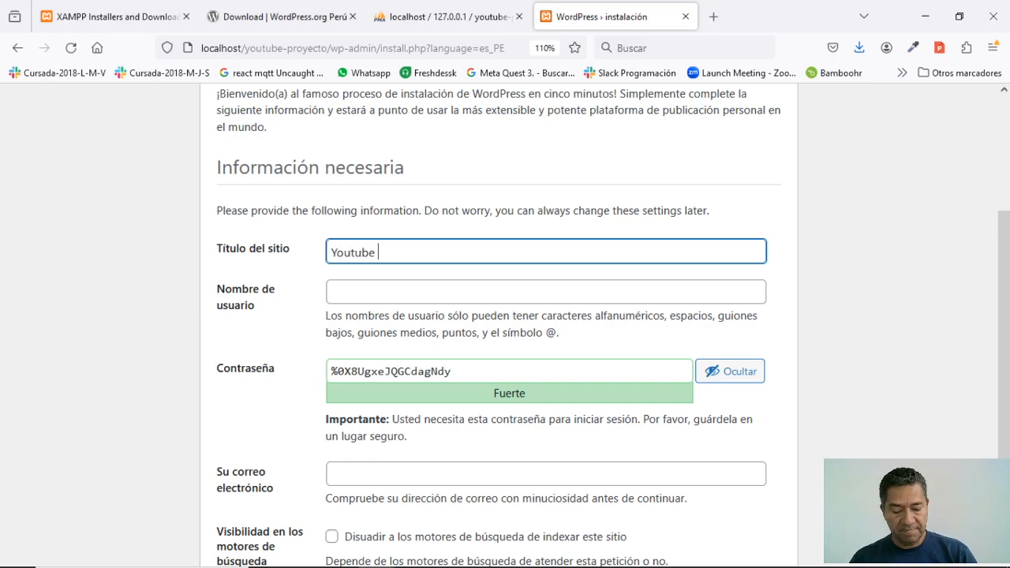
text(Proyect)
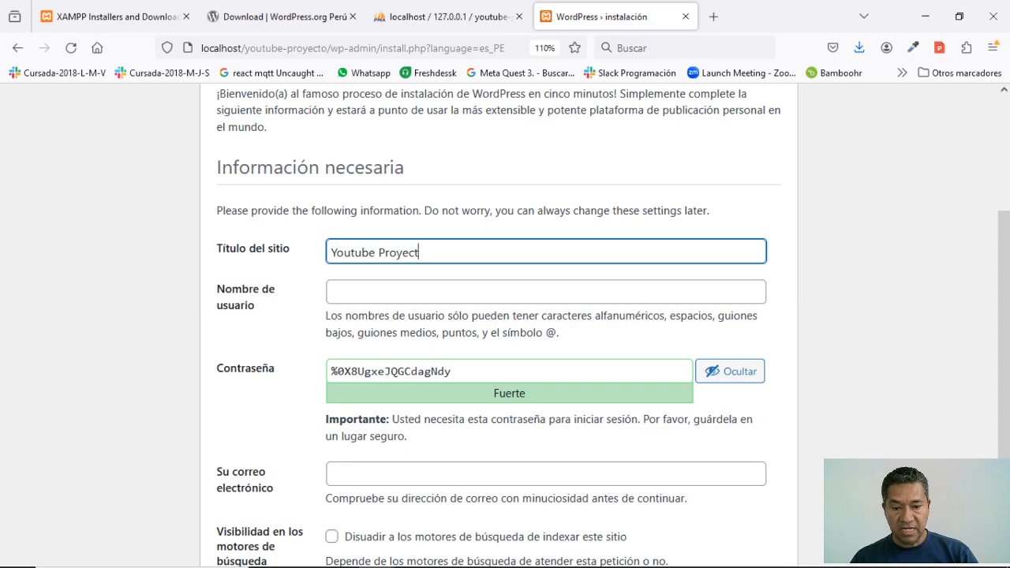
text(o Wordpress)
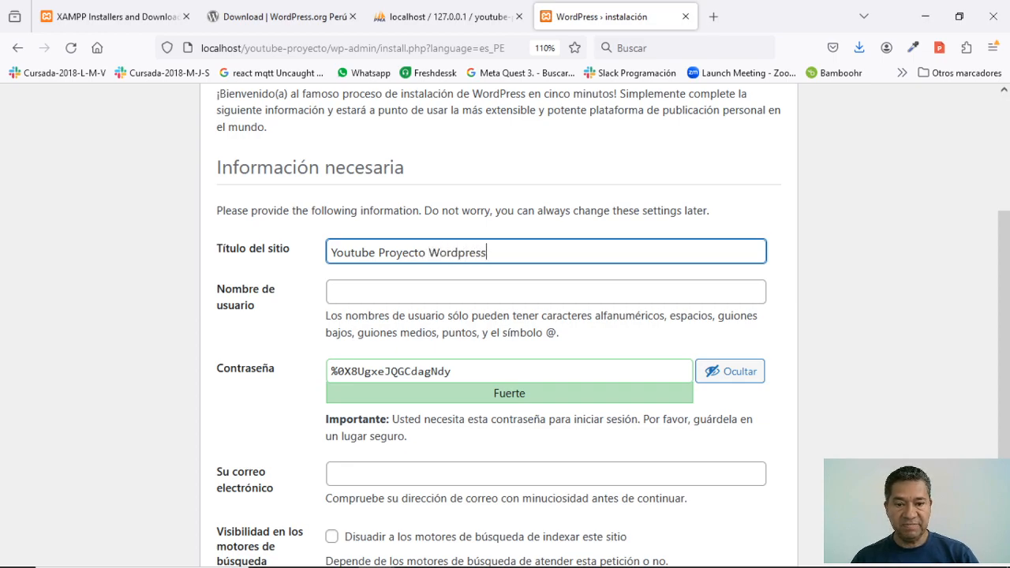
click(353, 296)
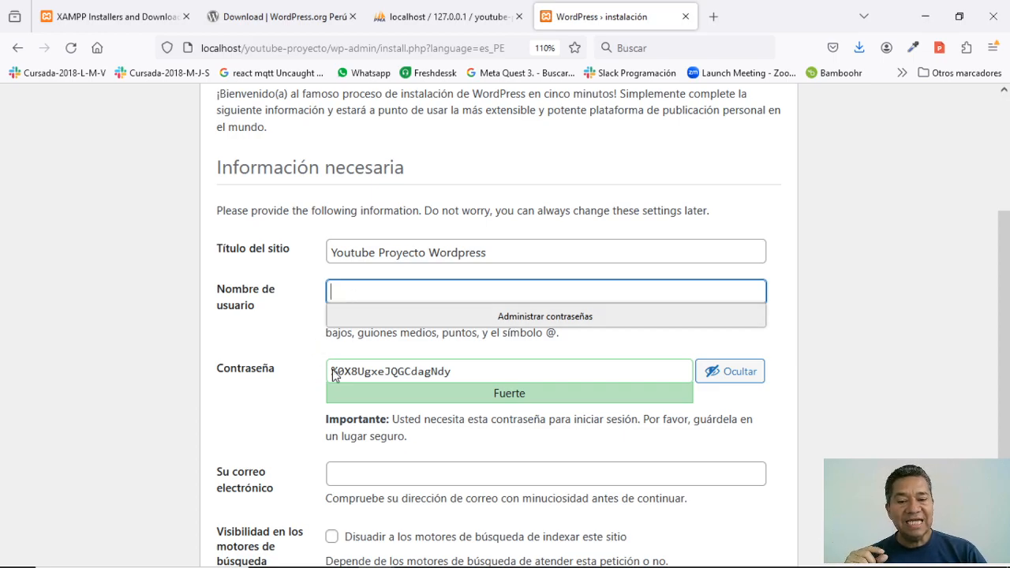
- Enter the administrator username and erase the generated password
click(383, 298)
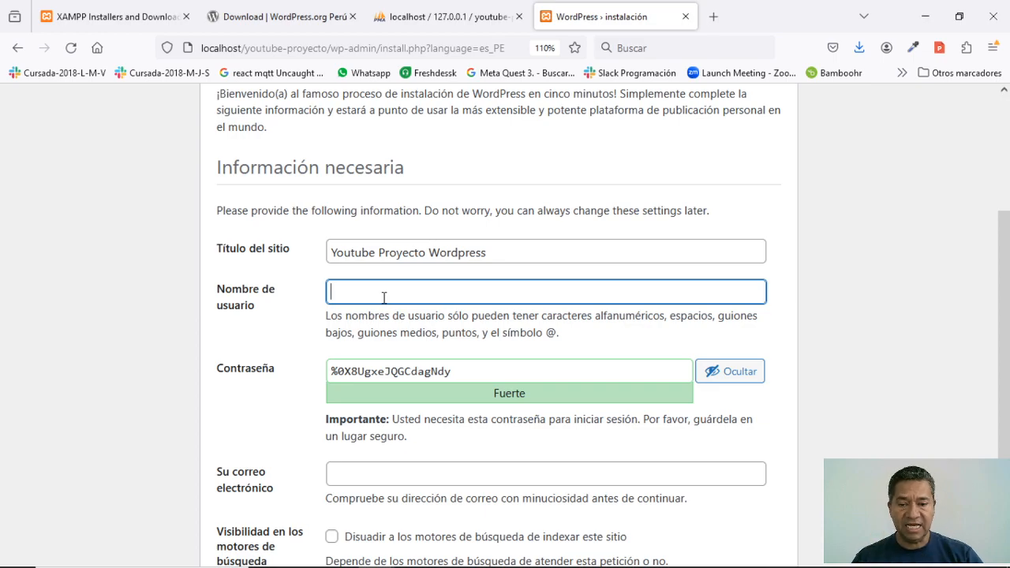
text(ced)
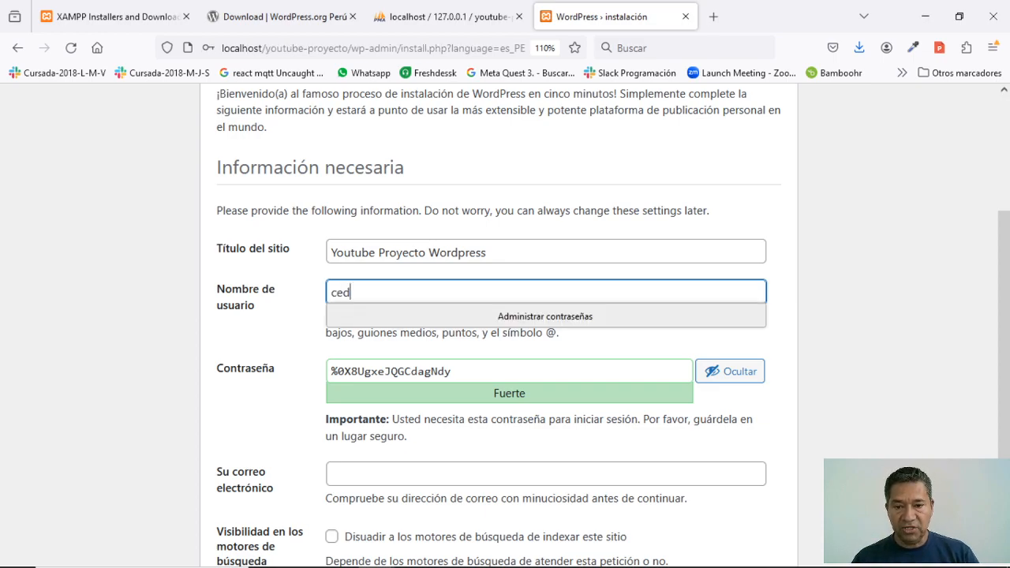
text(avilu)
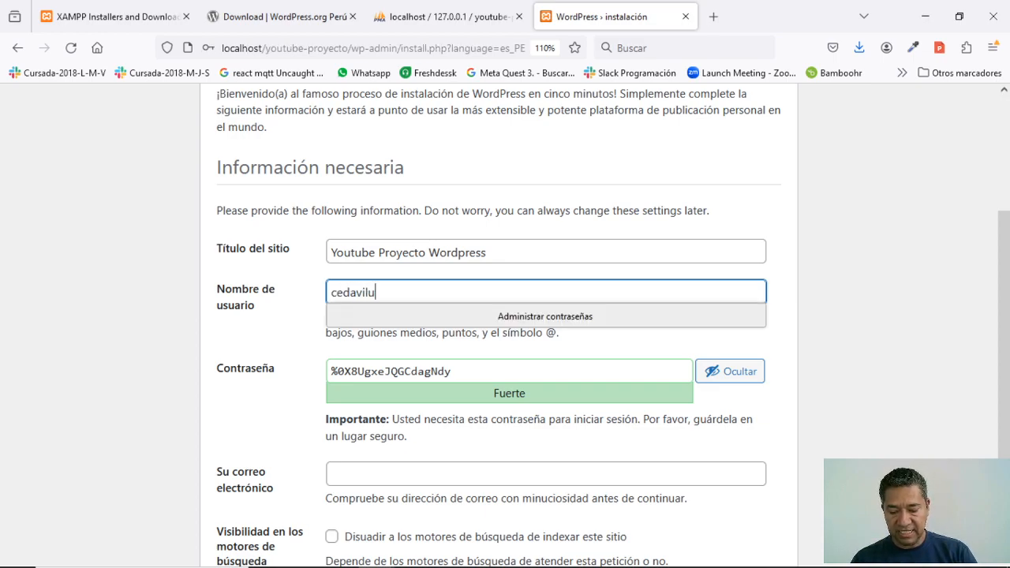
text(webacademy)
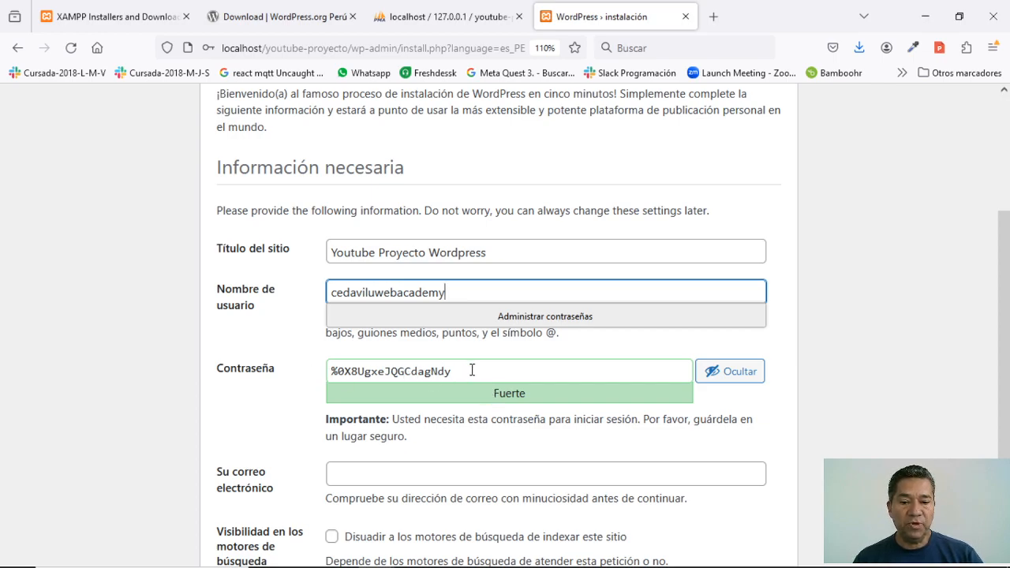
drag(471, 370, 289, 366)
key(BackSpace)
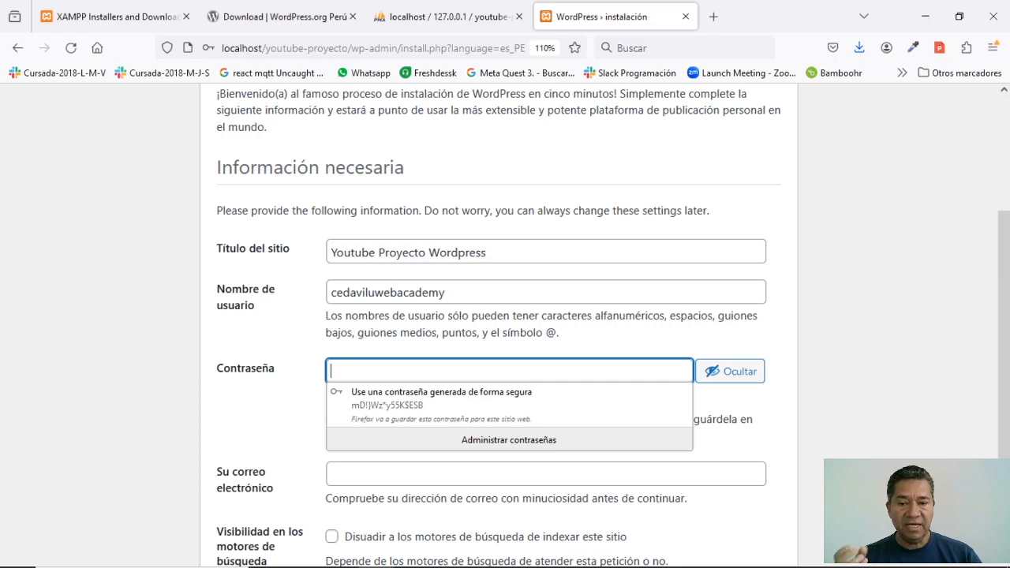
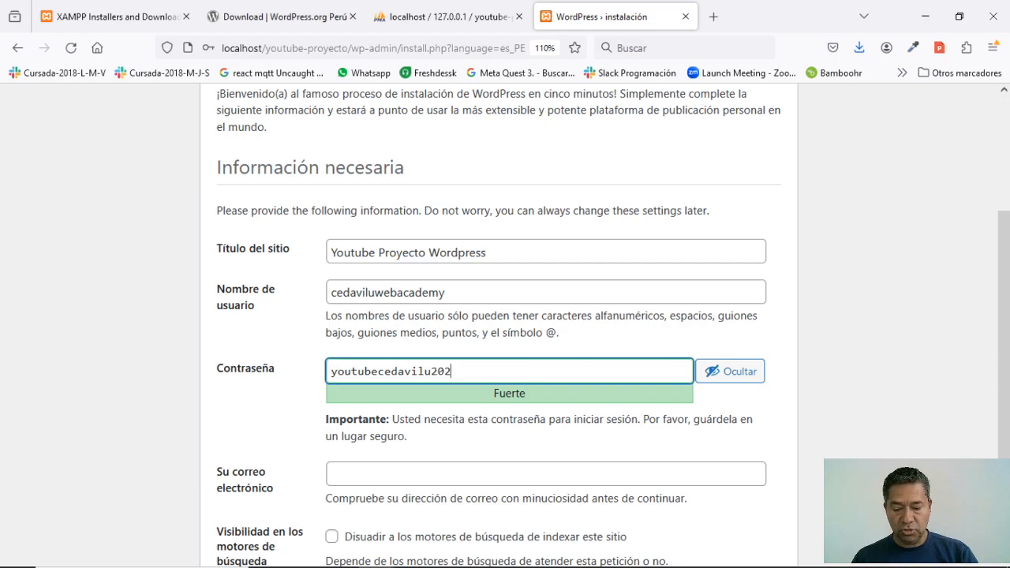
- Type a new administrator password that the meter rates Fuerte (strong)
click(300, 384)
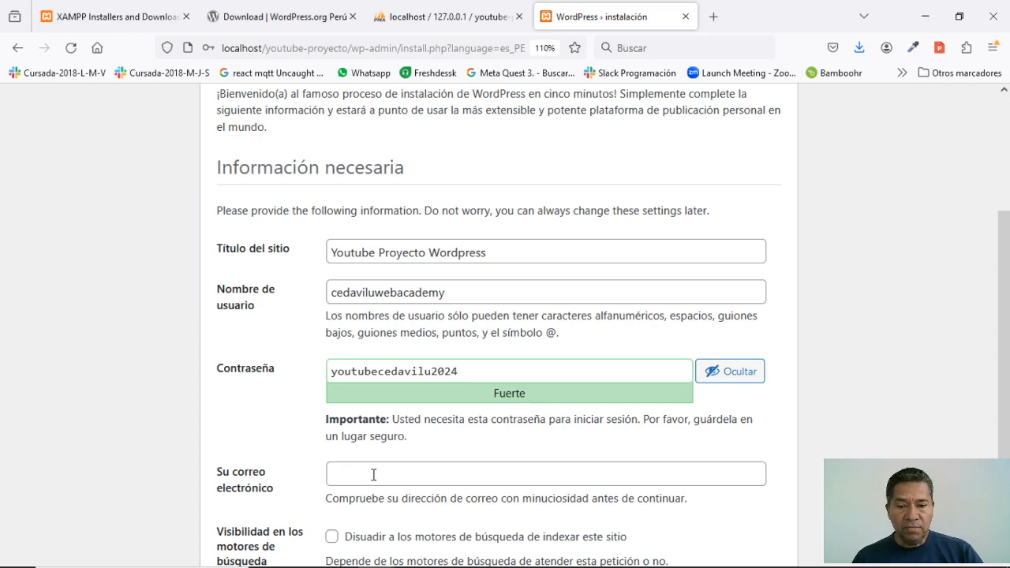
- Enter the administrator's e-mail address in Su correo electrónico and delete its stray comma
scroll(371, 473, down, 2)
click(343, 389)
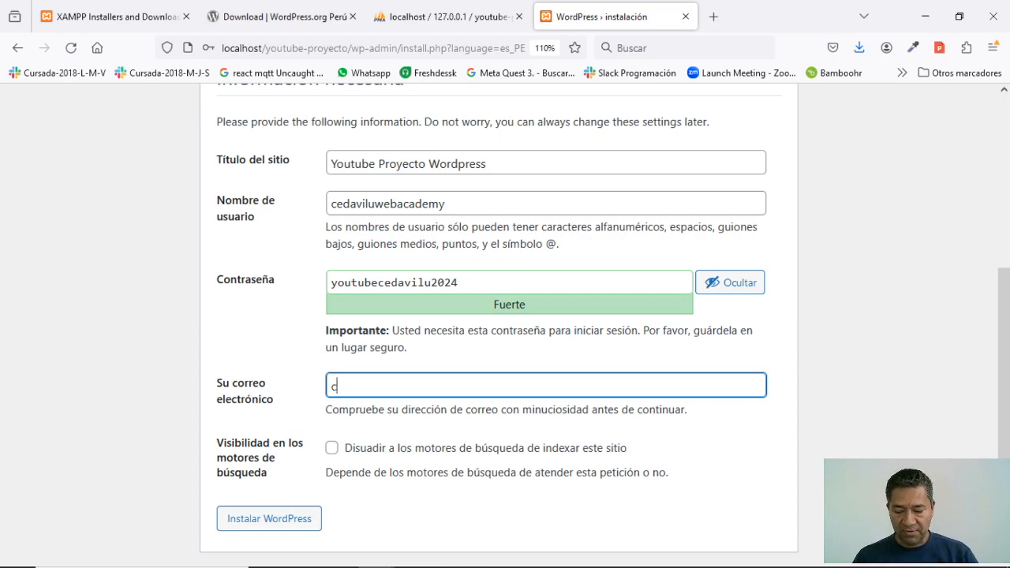
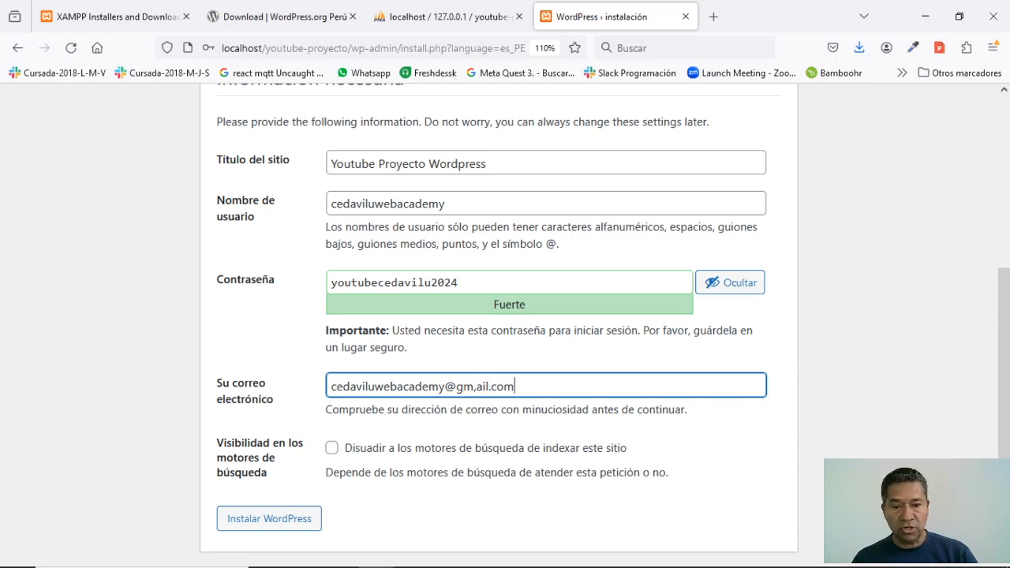
key(Left)
key(Left)
key(Left)
key(Left)
key(Left)
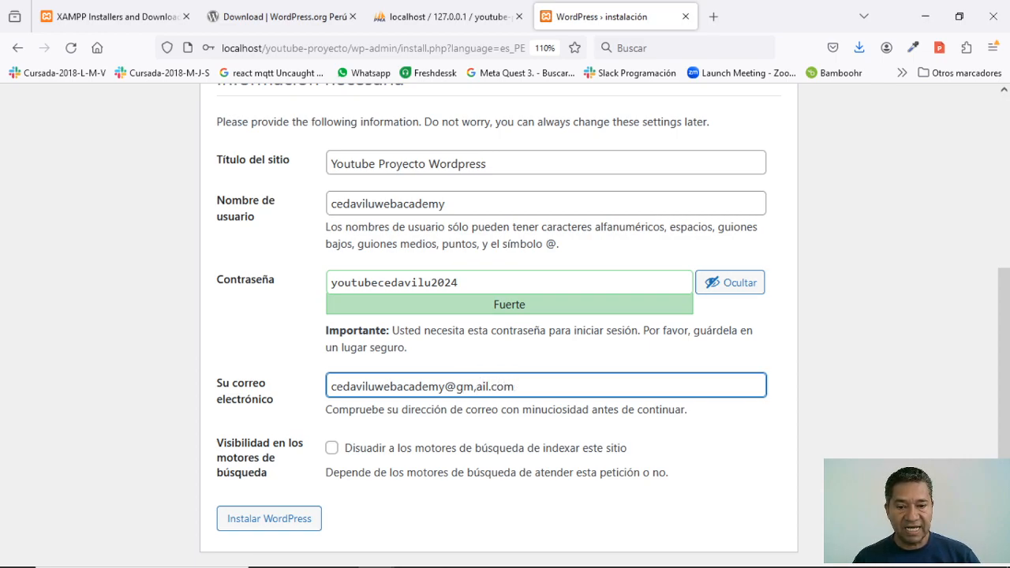
key(BackSpace)
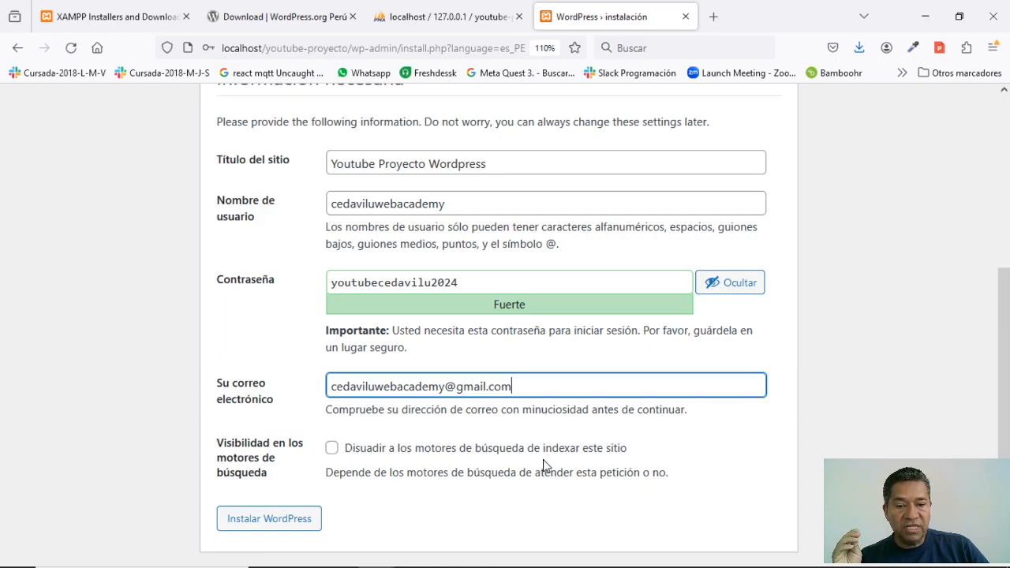
- Leave 'Disuadir a los motores de búsqueda de indexar este sitio' ticked after toggling it
click(332, 448)
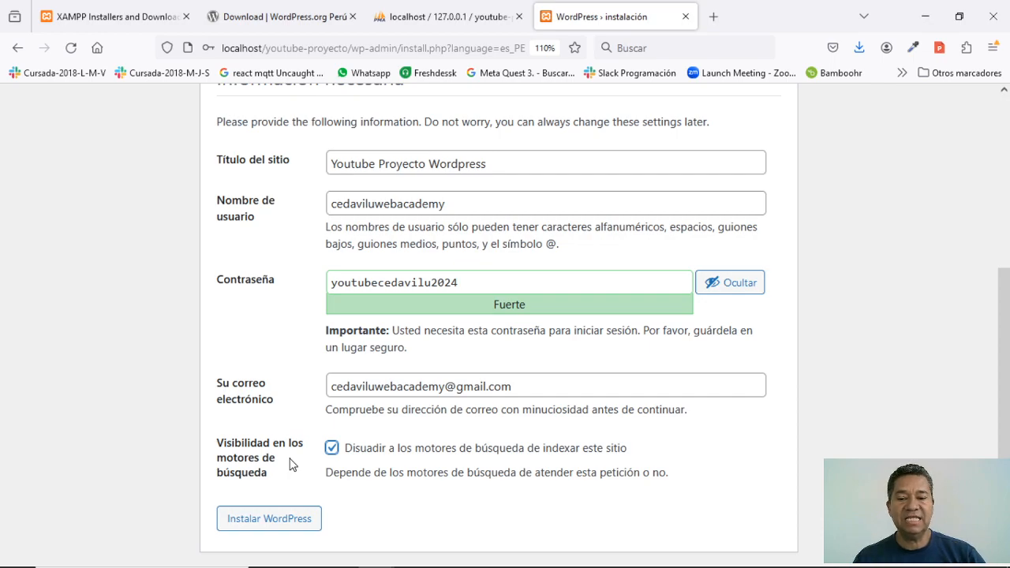
click(331, 449)
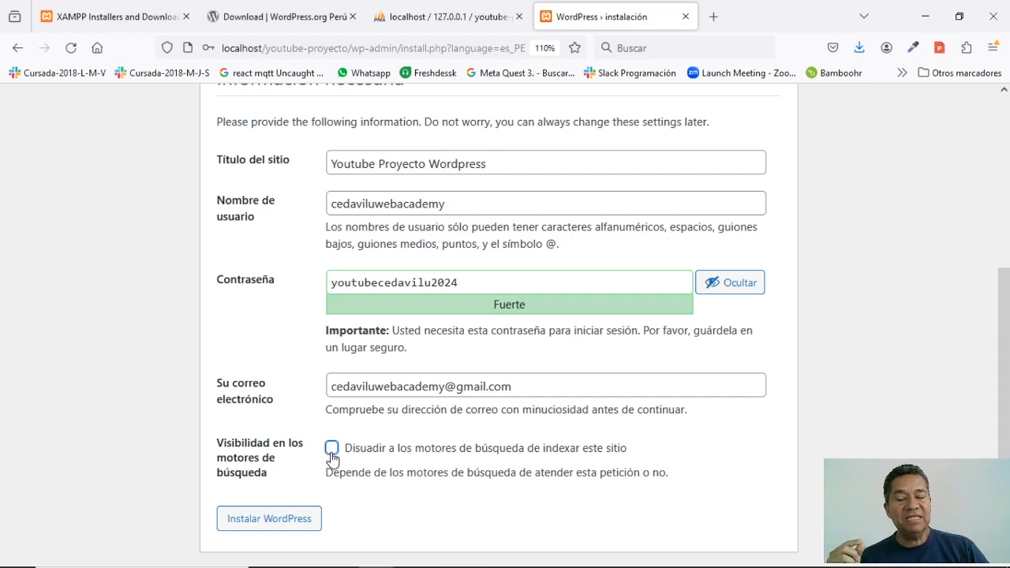
click(332, 457)
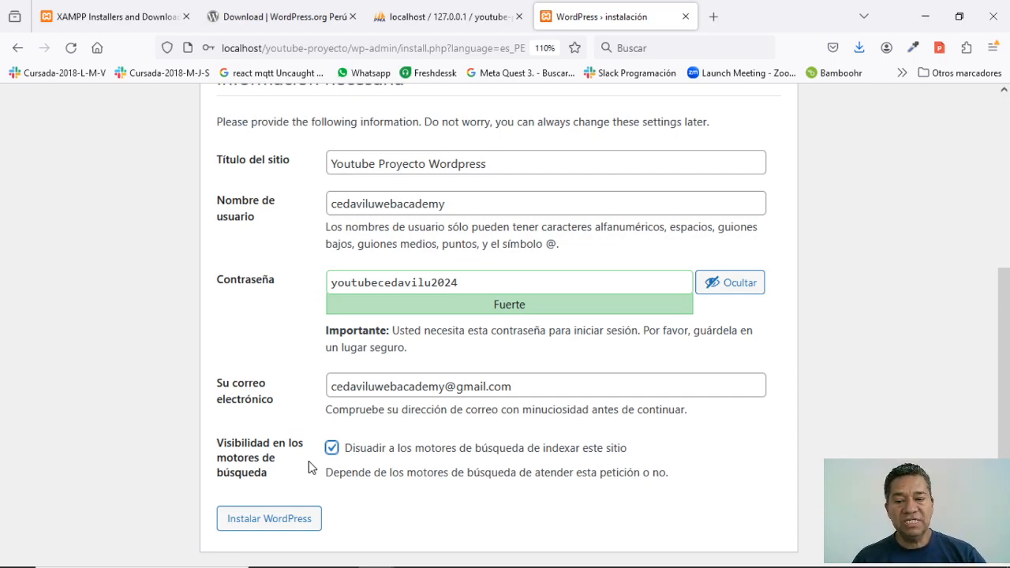
click(332, 448)
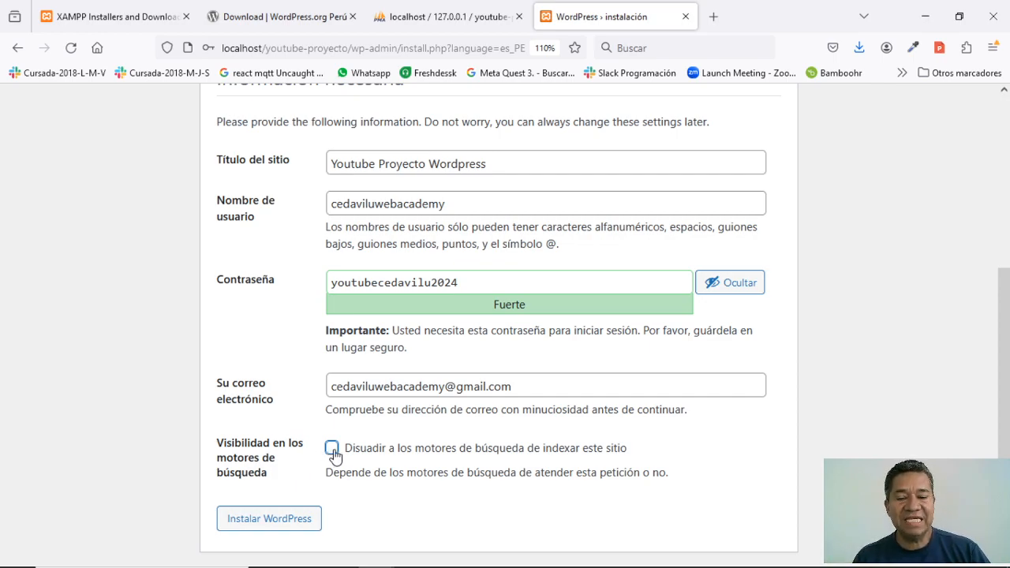
click(333, 451)
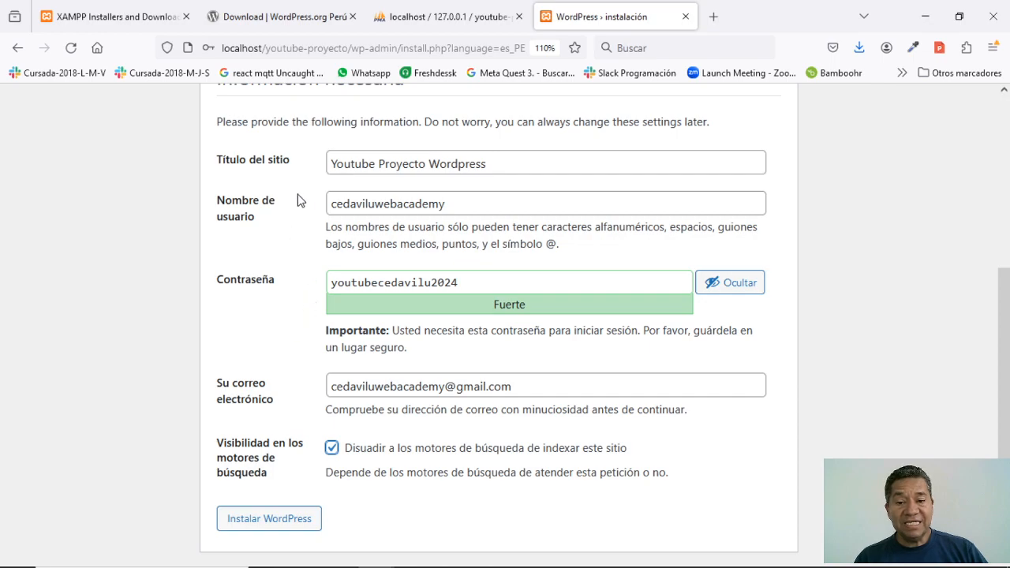
- Install WordPress, decline Firefox's password save, and follow Iniciar sesión to the login page
click(269, 519)
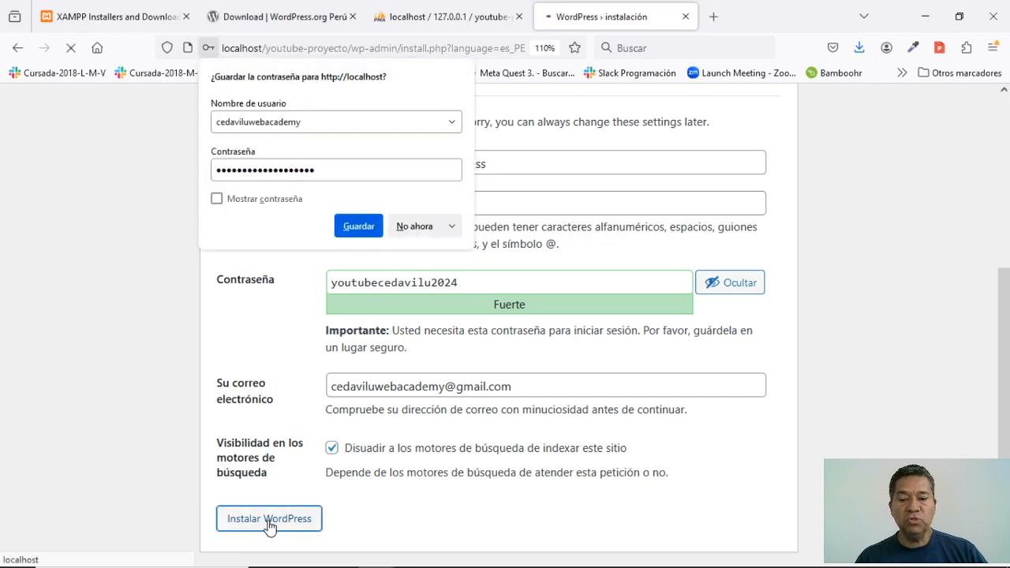
click(414, 226)
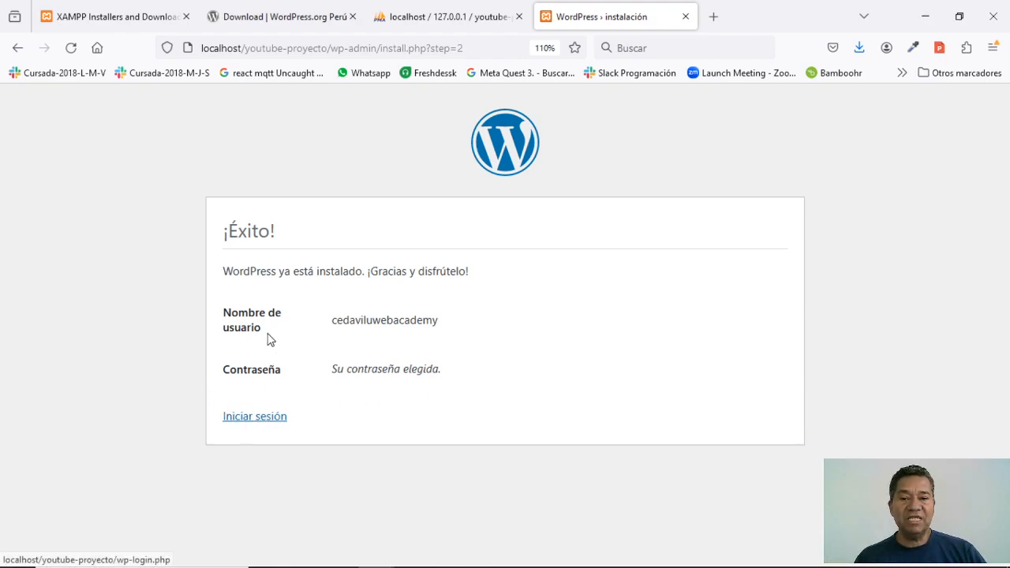
click(272, 424)
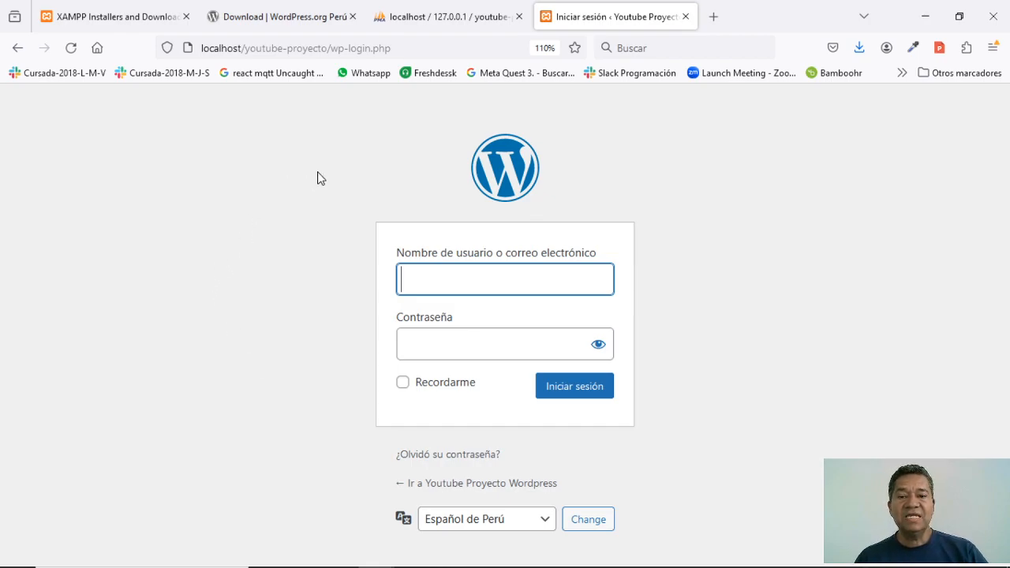
- Load localhost/youtube-proyecto/ in a new Firefox tab
click(714, 17)
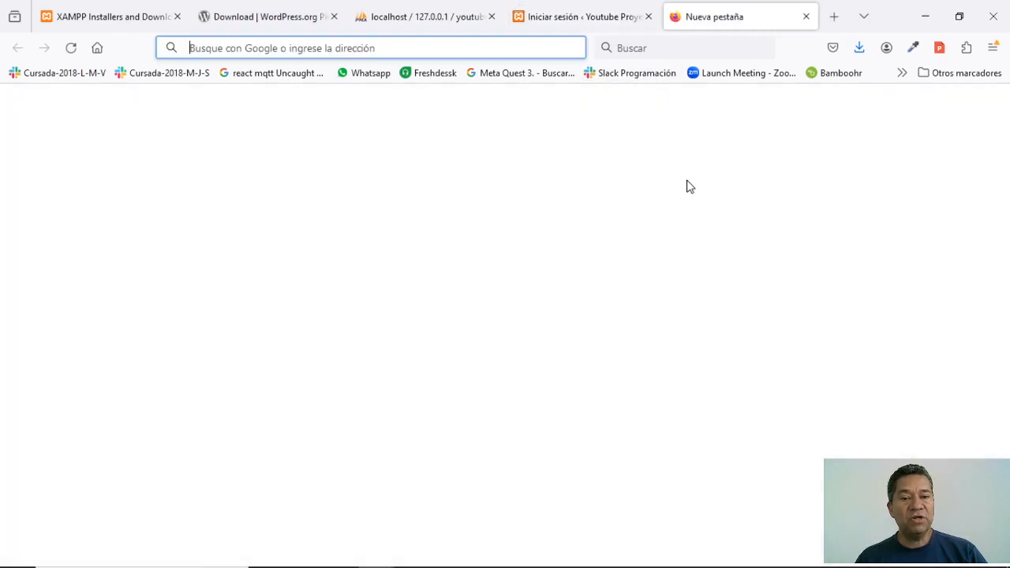
text(loca)
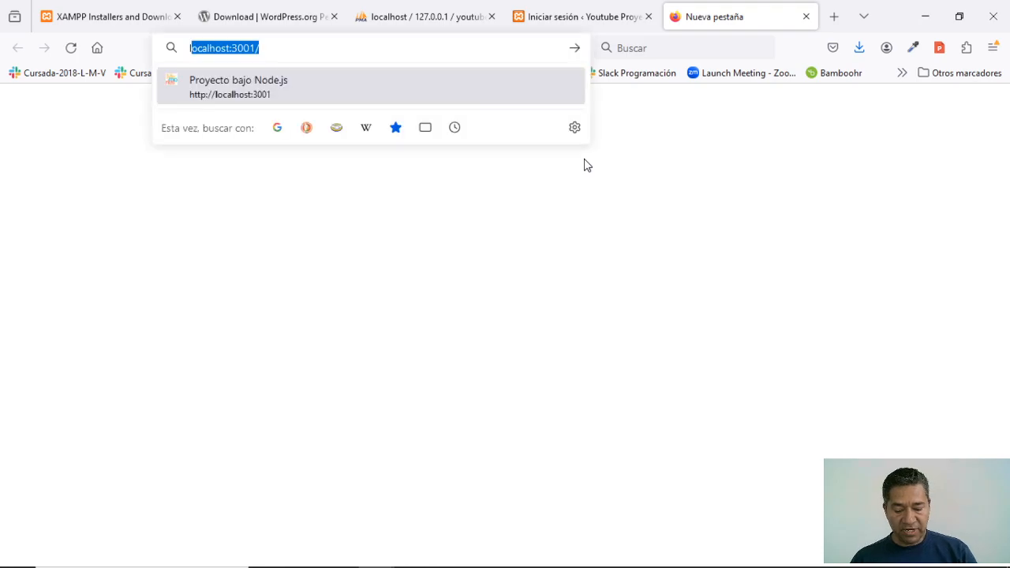
text(lhost:30)
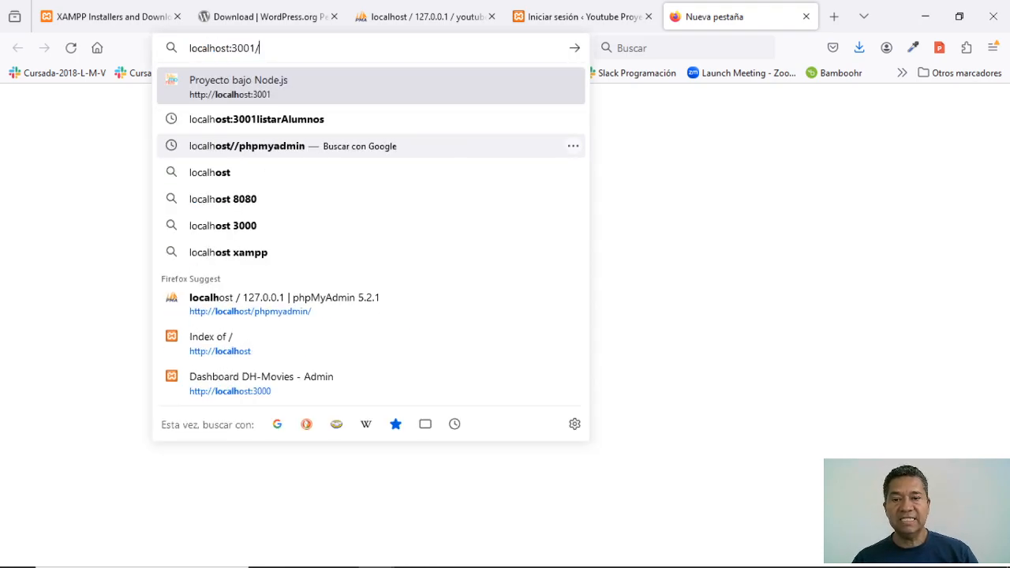
key(BackSpace)
key(BackSpace)
key(BackSpace)
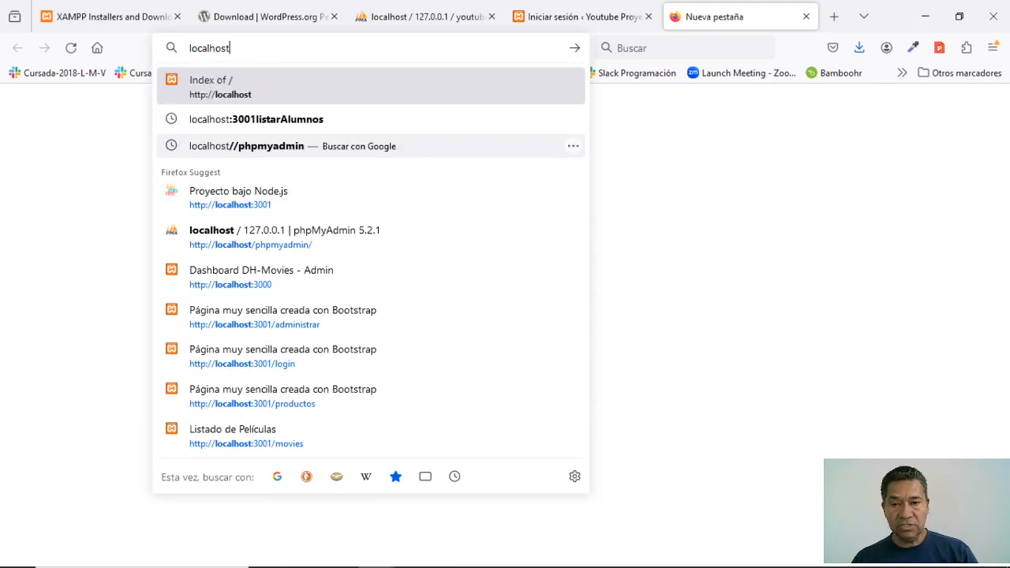
text(/youtube-proyecto/)
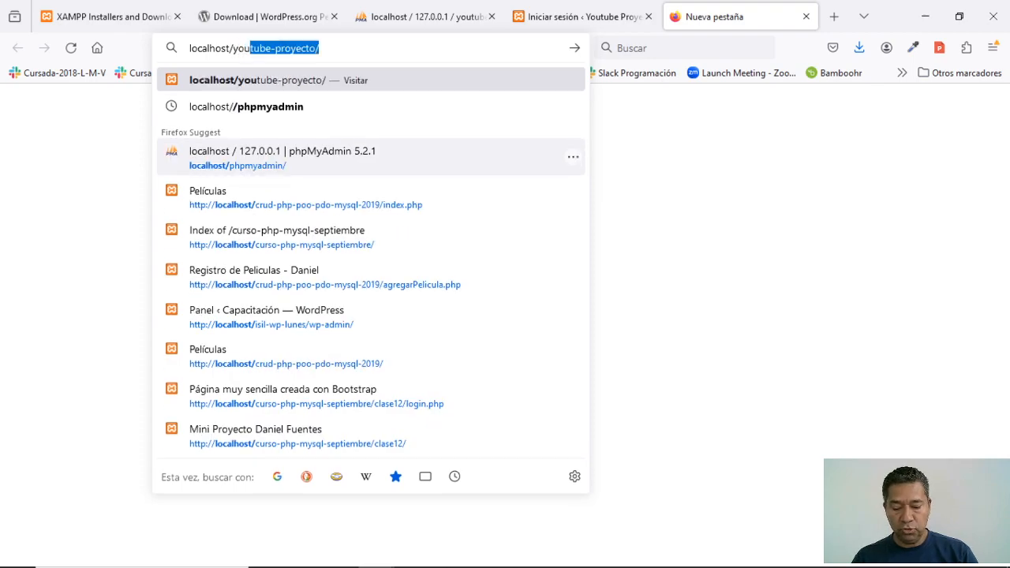
key(Right)
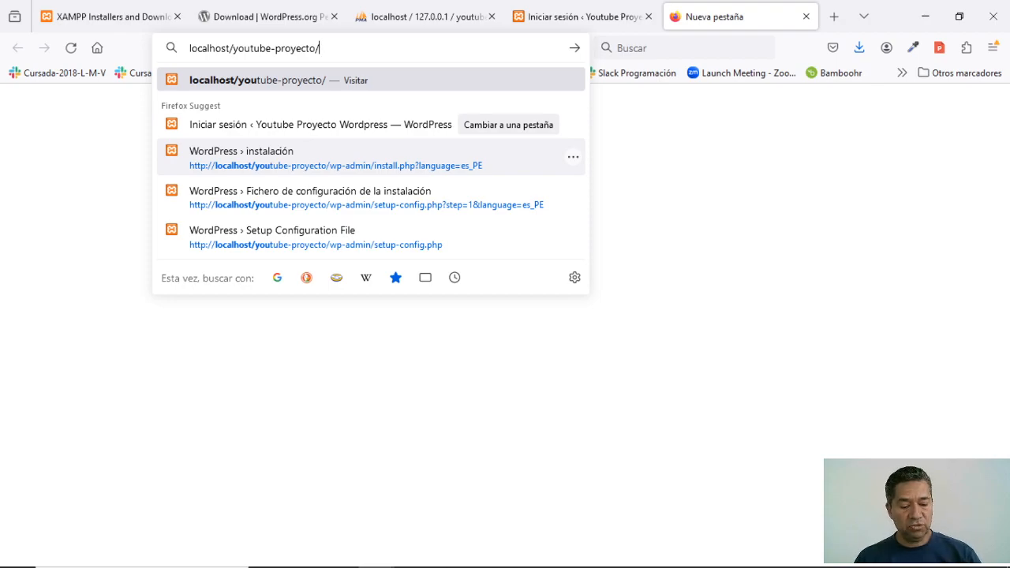
key(Return)
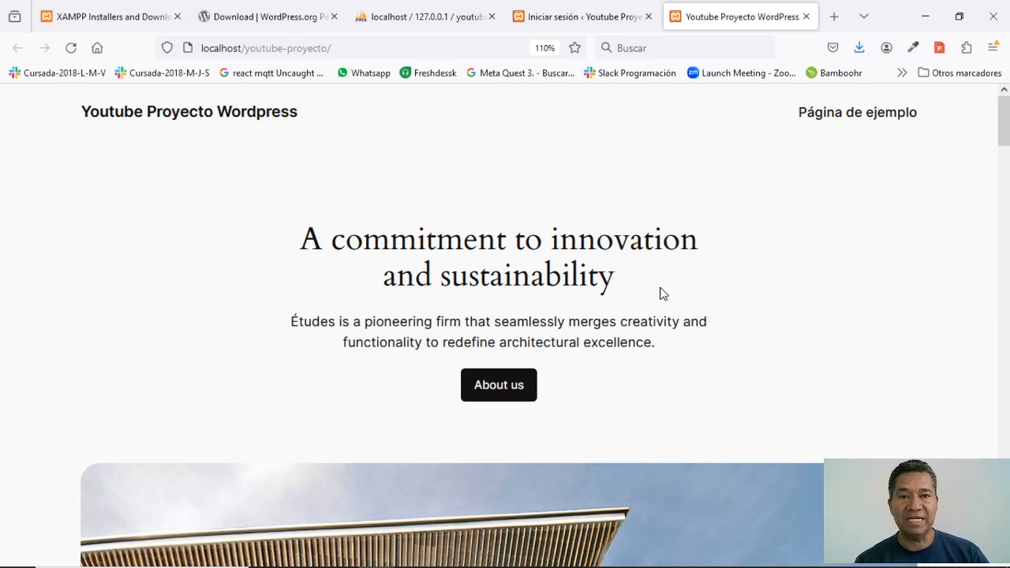
scroll(608, 355, down, 5)
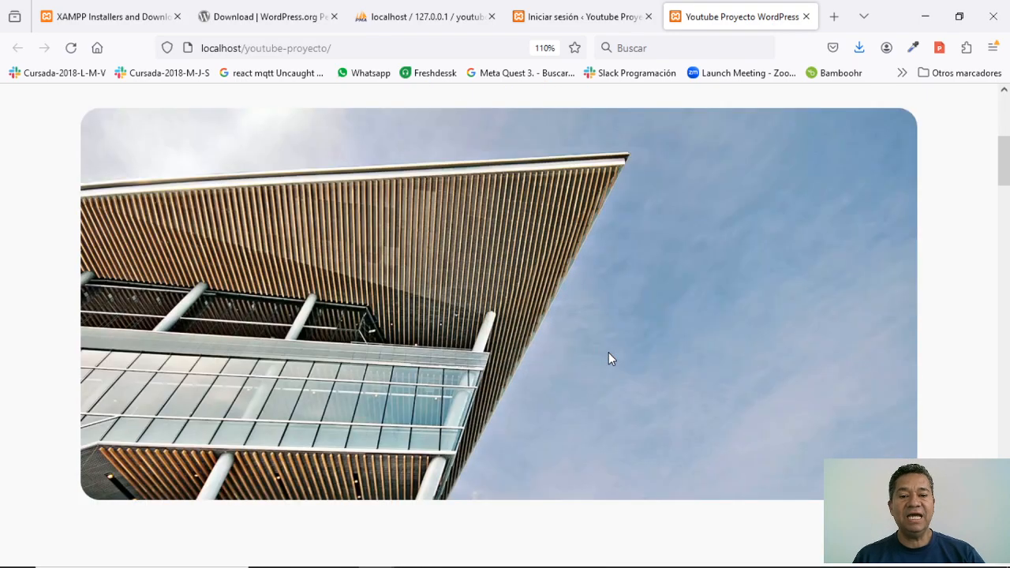
scroll(609, 359, down, 10)
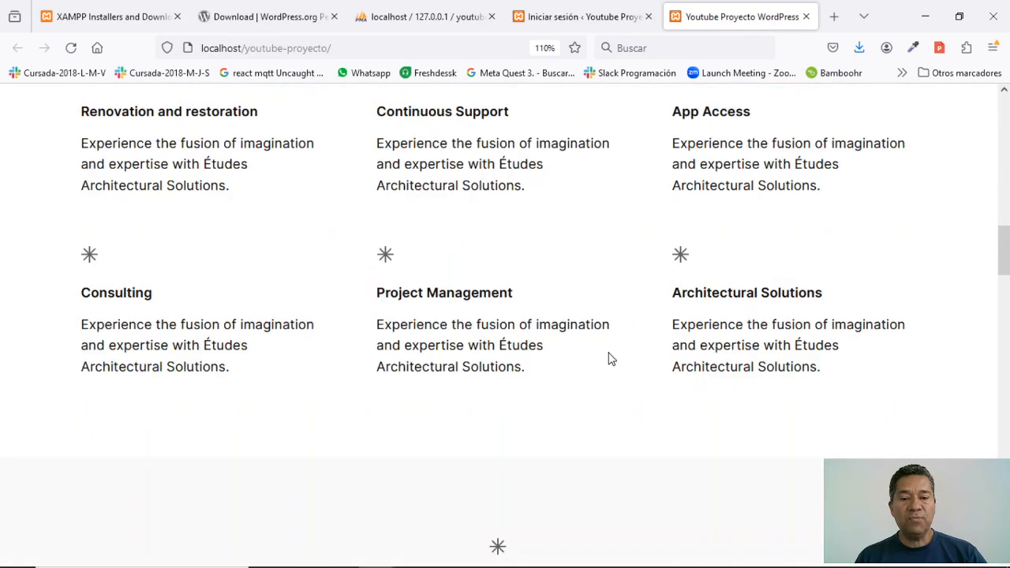
scroll(608, 359, down, 10)
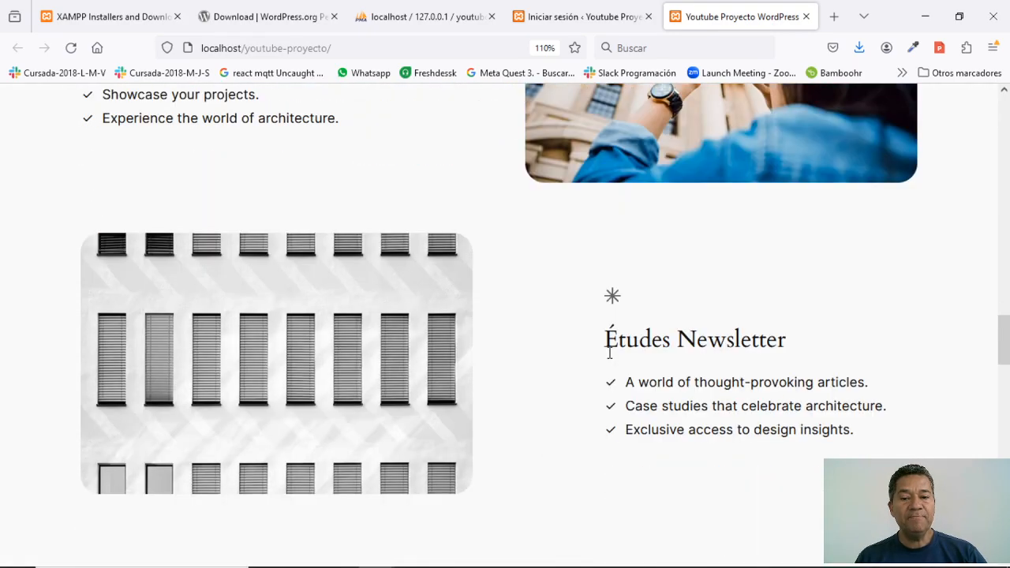
scroll(608, 355, down, 8)
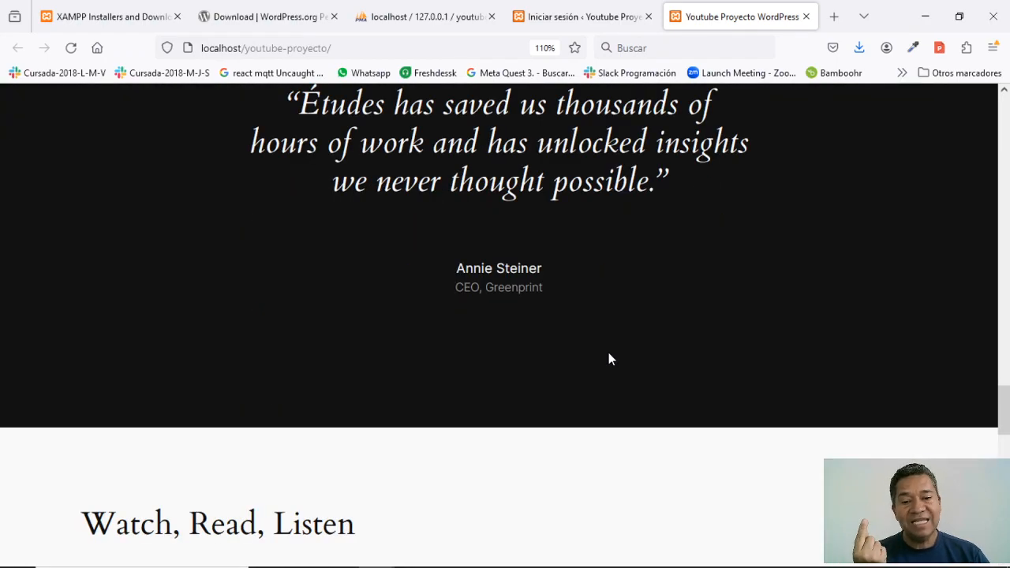
scroll(608, 359, down, 10)
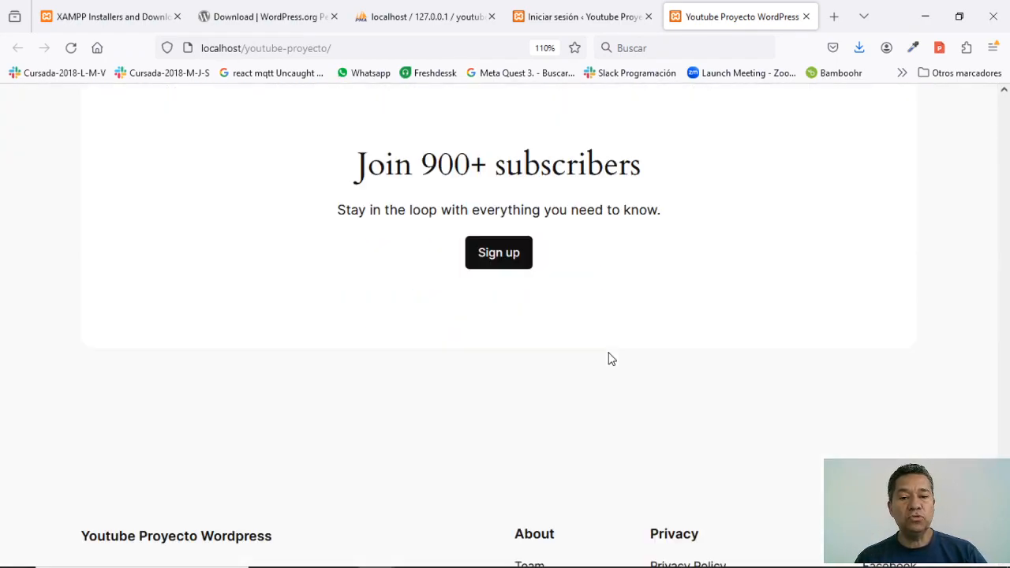
scroll(609, 359, down, 5)
scroll(572, 435, up, 3)
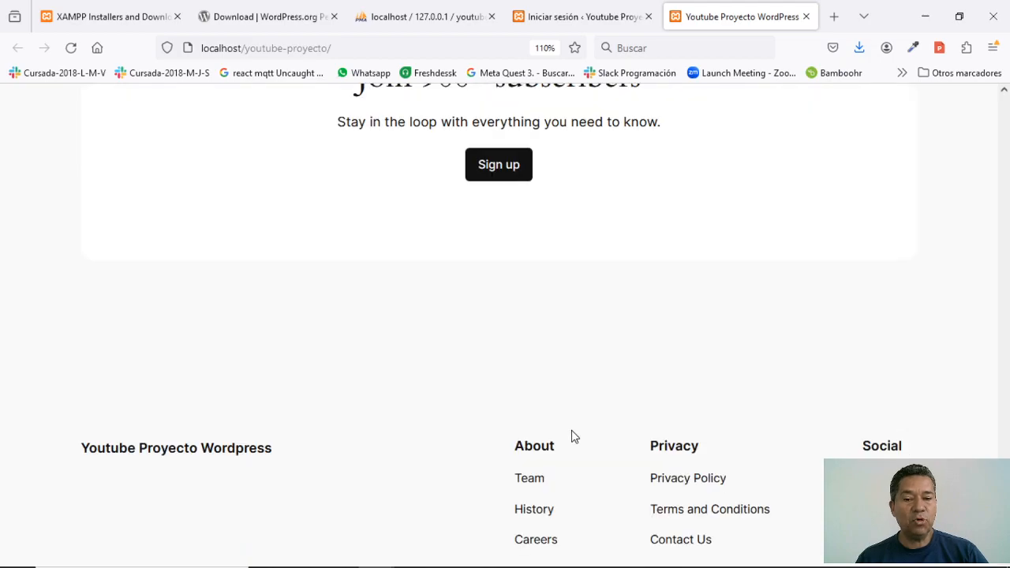
scroll(541, 439, up, 15)
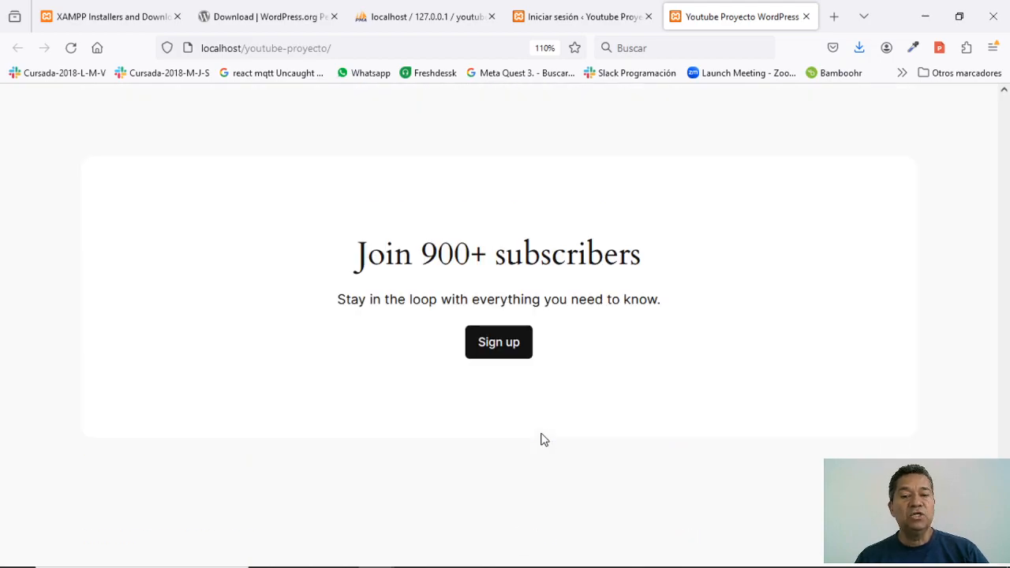
scroll(541, 439, up, 15)
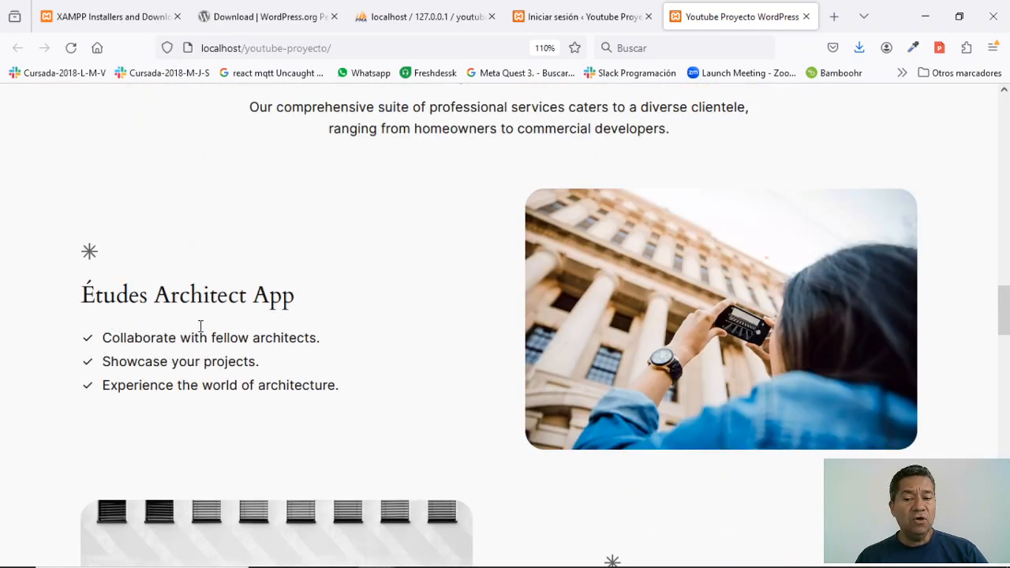
scroll(451, 394, up, 3)
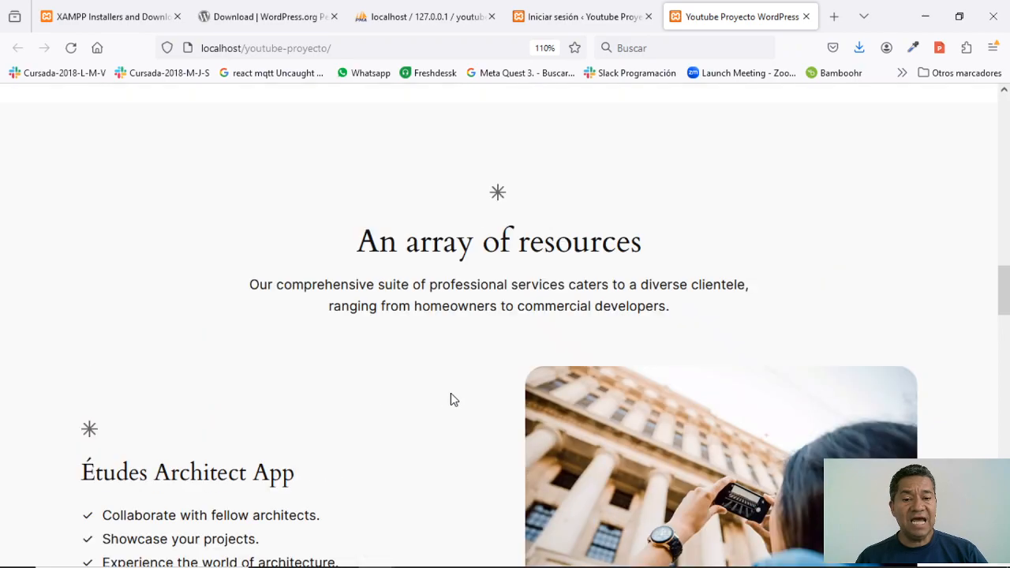
scroll(623, 374, down, 2)
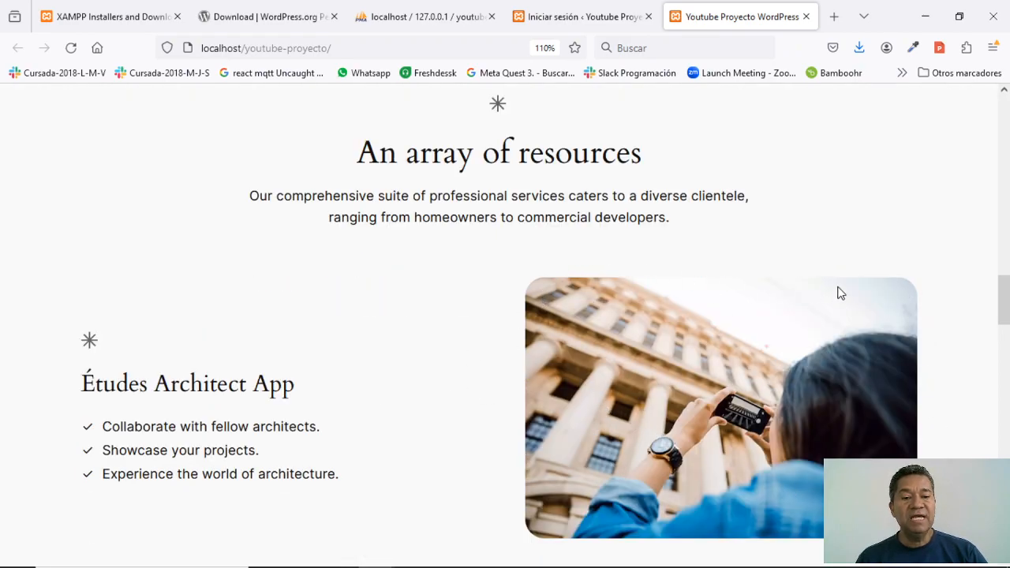
scroll(702, 355, up, 6)
scroll(701, 355, up, 8)
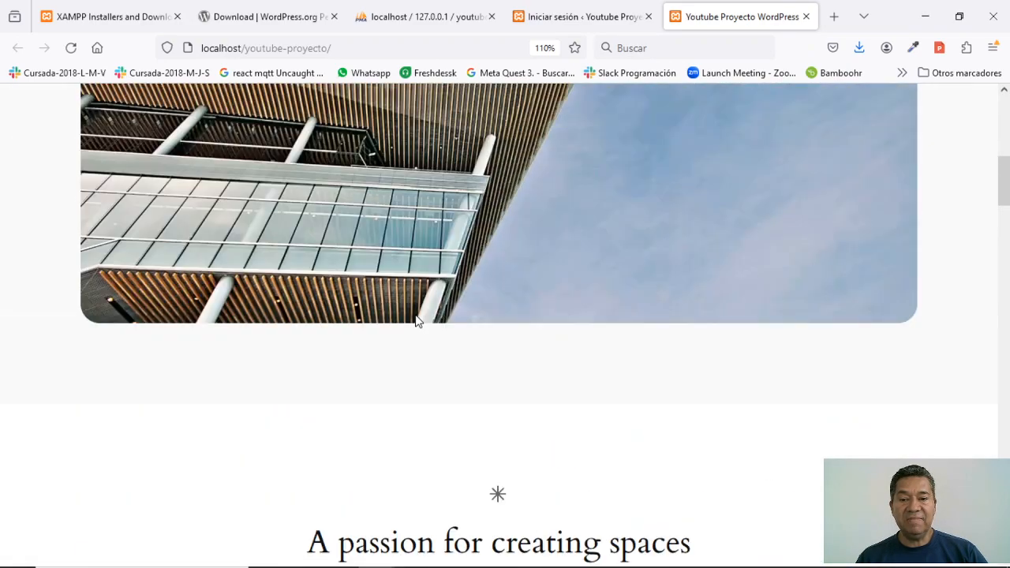
scroll(697, 352, up, 7)
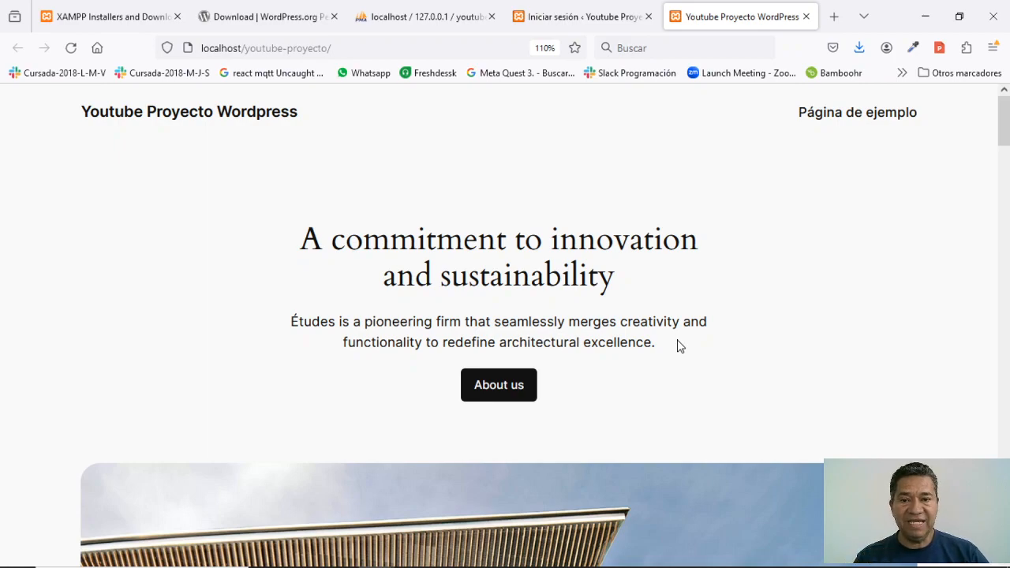
- Check the 12 WordPress tables in youtube-proyecto in phpMyAdmin, then return to the login tab
click(407, 19)
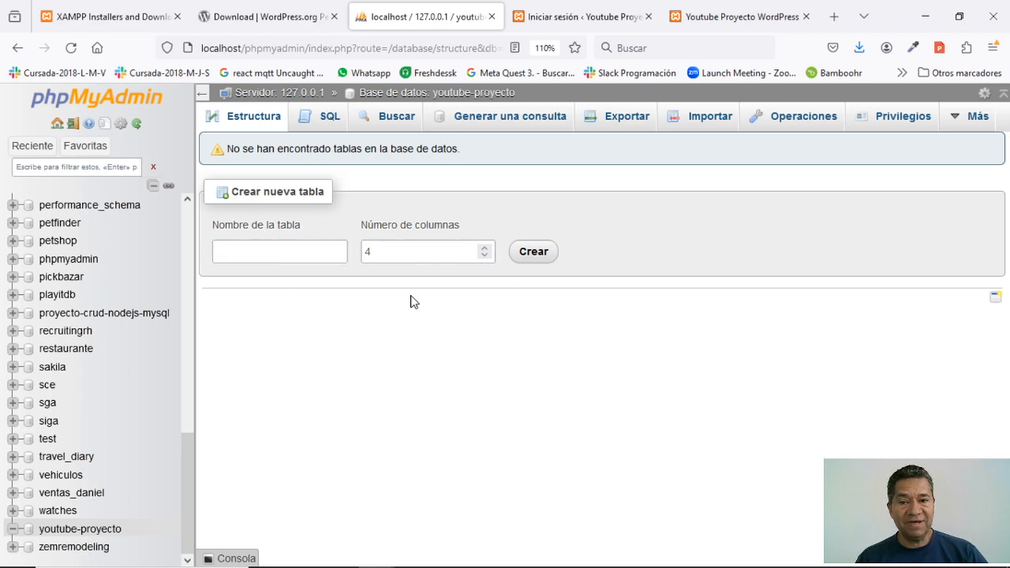
click(68, 534)
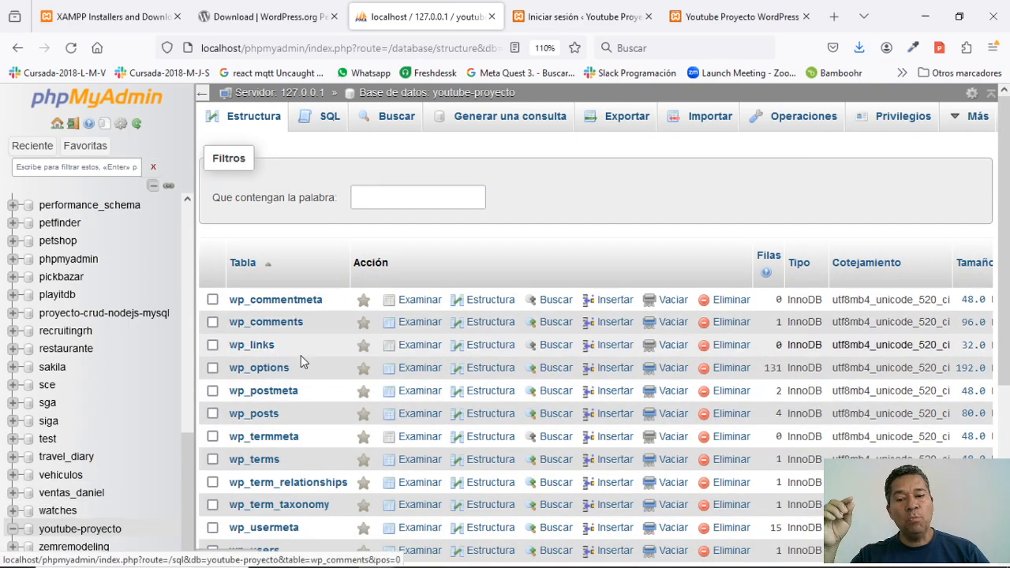
scroll(305, 411, down, 5)
scroll(300, 316, up, 2)
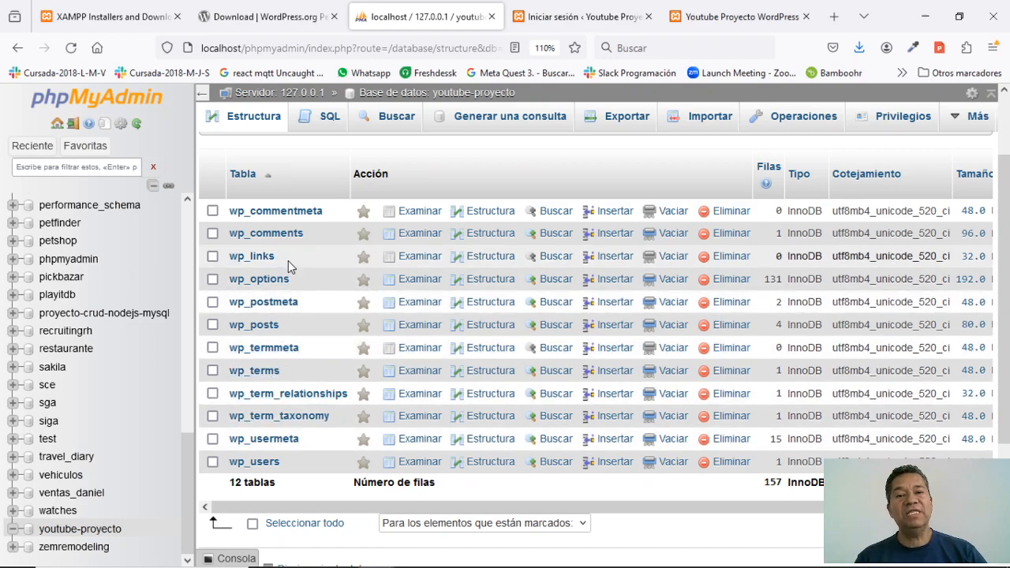
scroll(314, 408, down, 2)
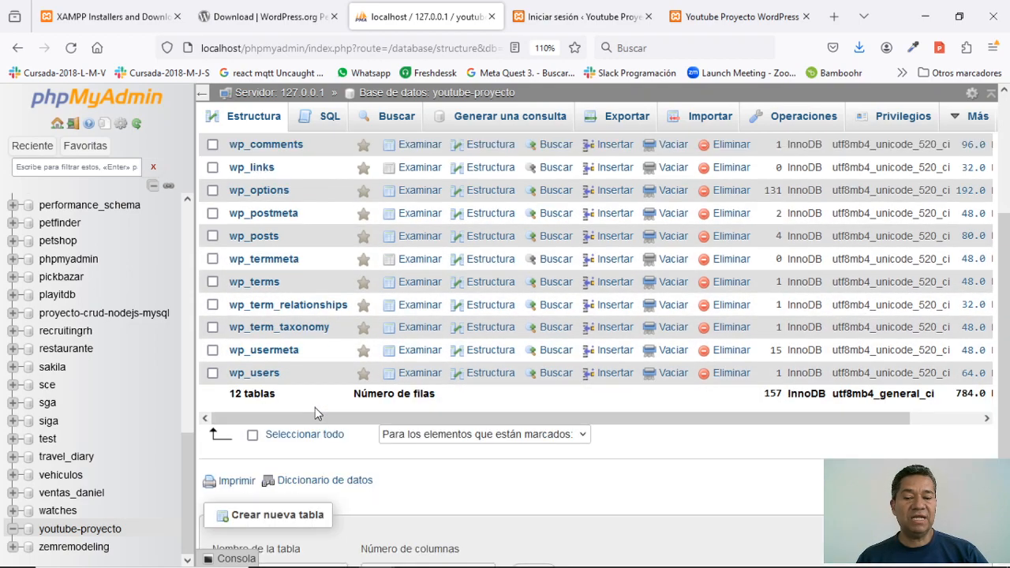
scroll(315, 407, up, 4)
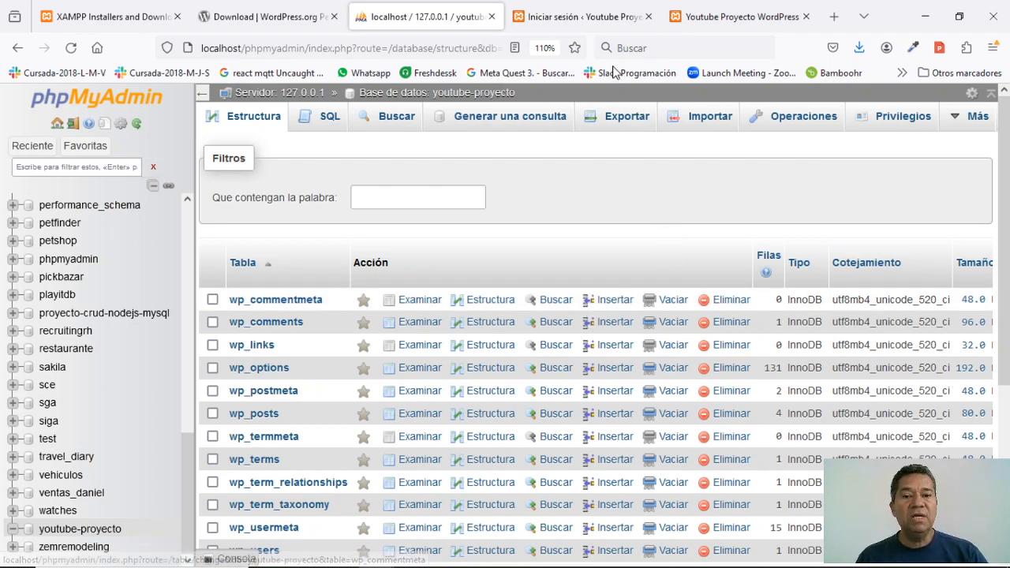
click(580, 21)
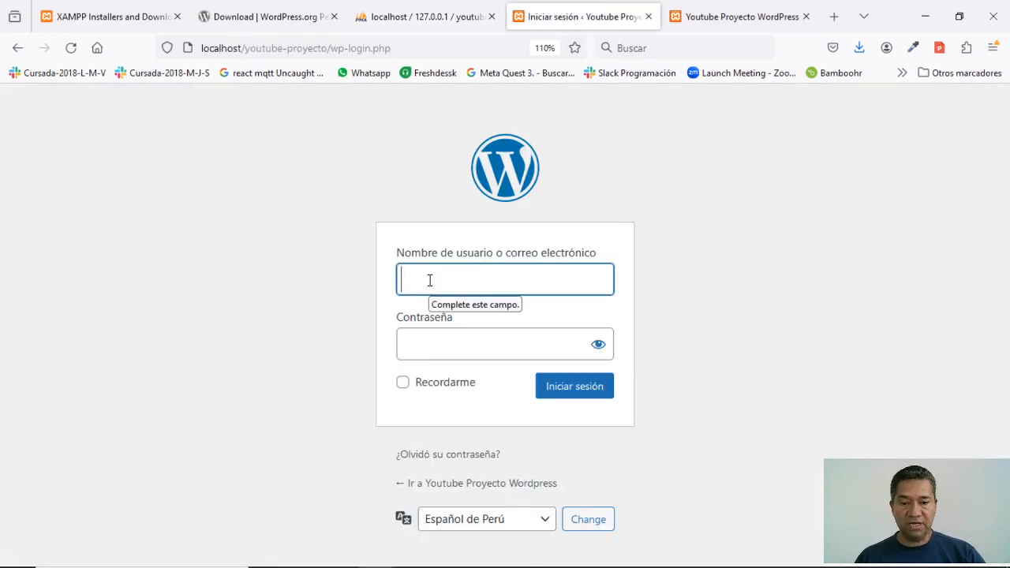
- Log in to the WordPress admin with the administrator username and password, checking the password first
text(ced)
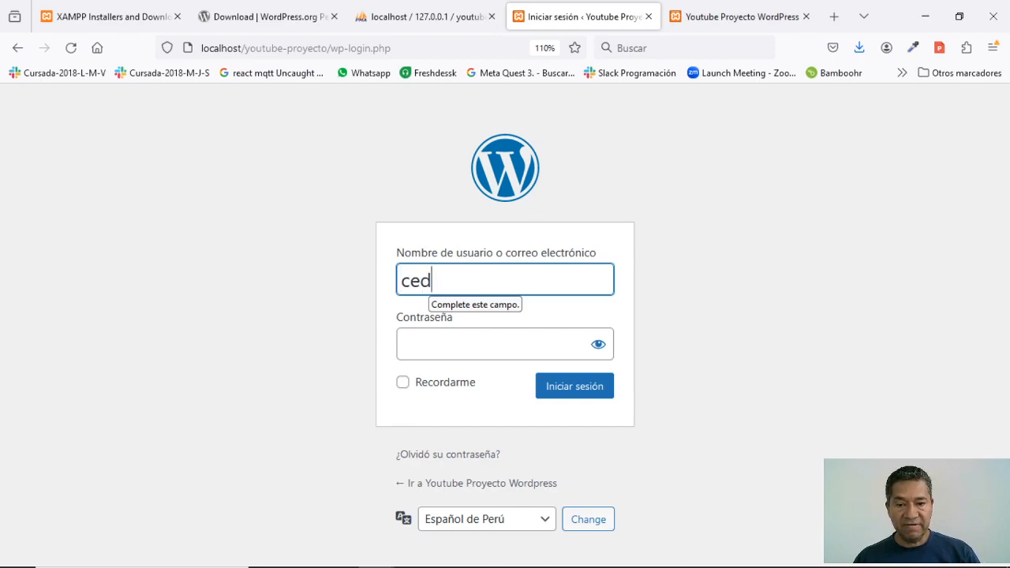
text(aviluwe)
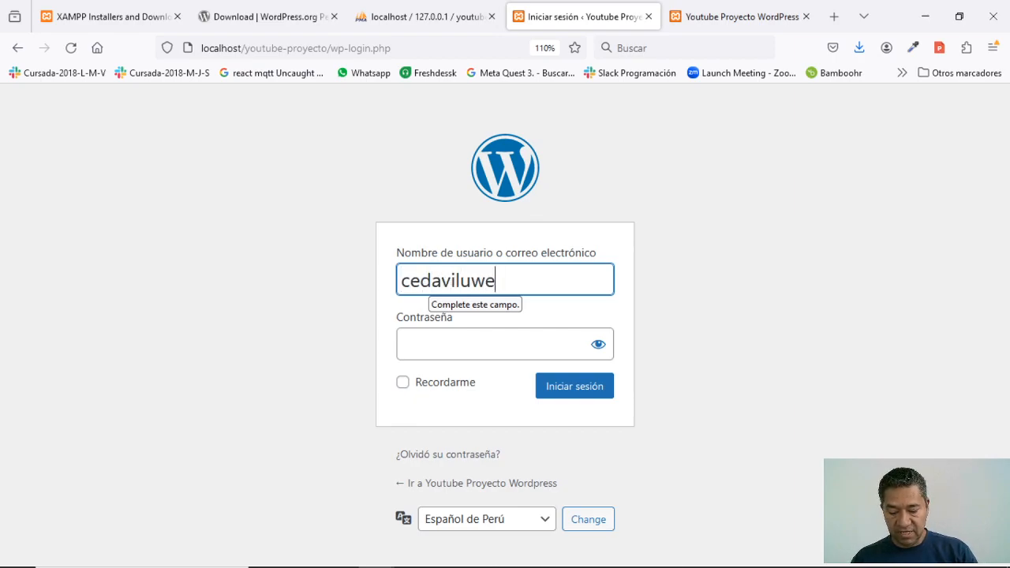
text(bacademy)
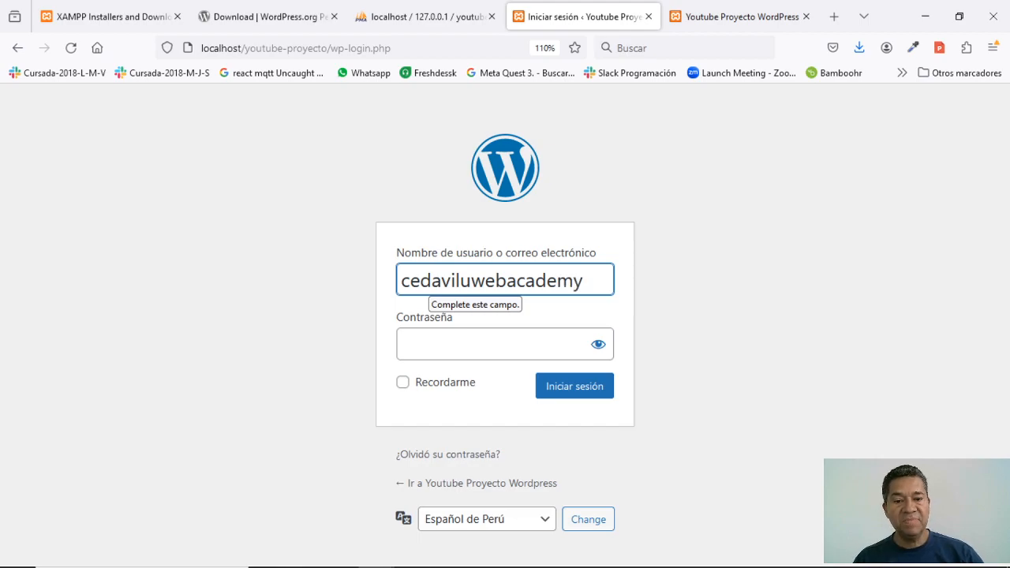
click(463, 344)
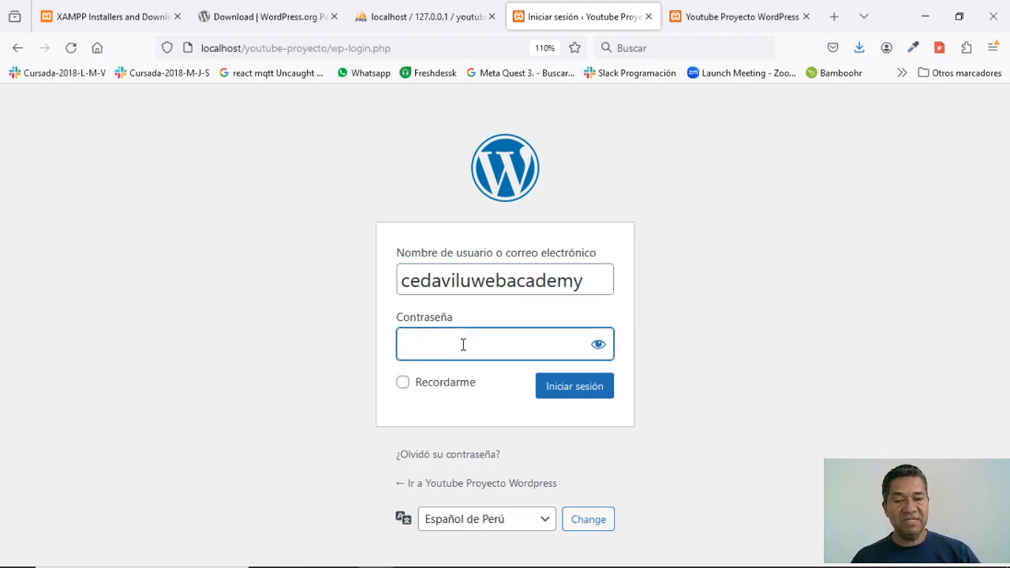
text(•••)
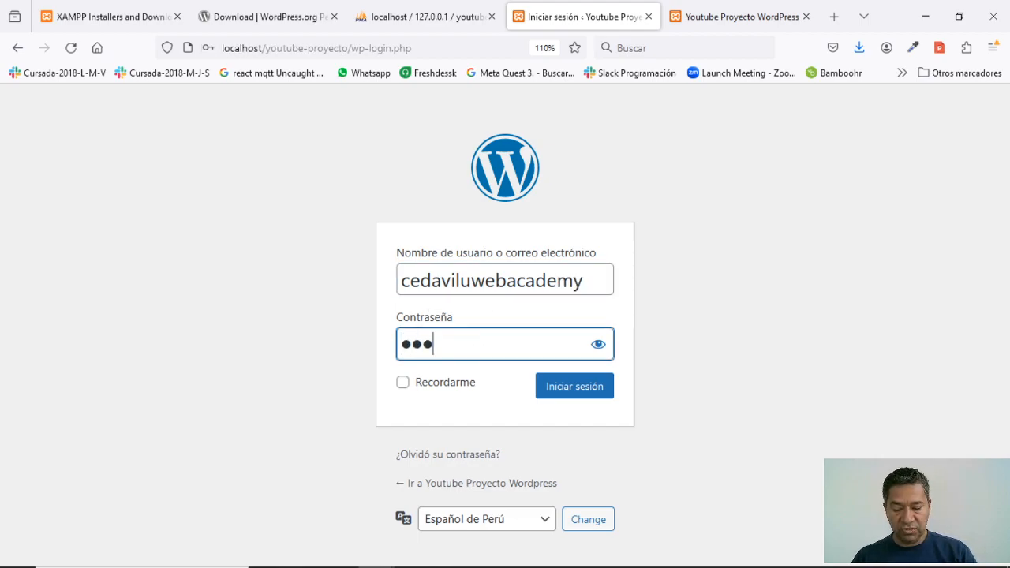
key(BackSpace)
key(BackSpace)
key(BackSpace)
text(•••••••)
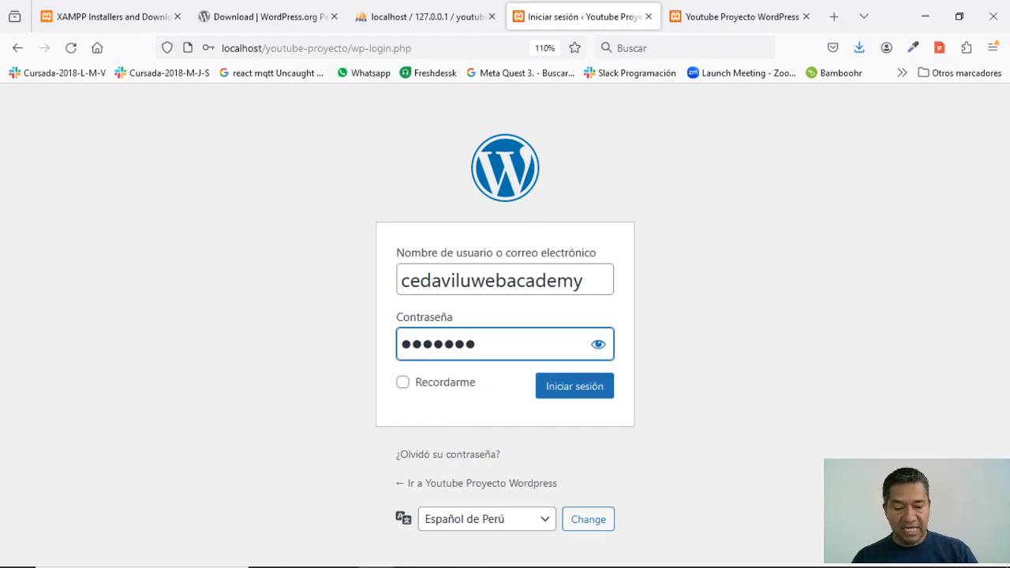
text(••••••••)
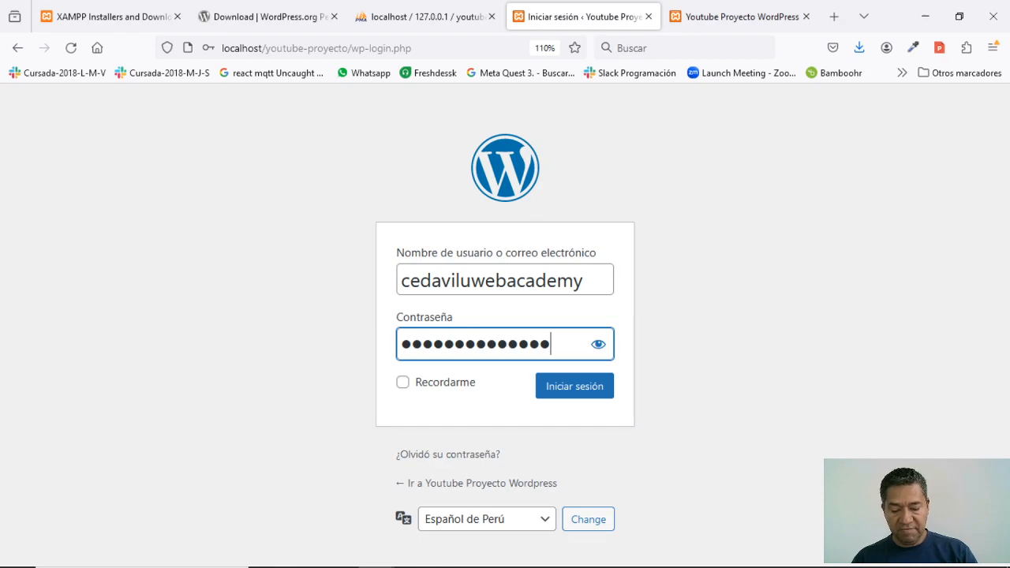
text(••)
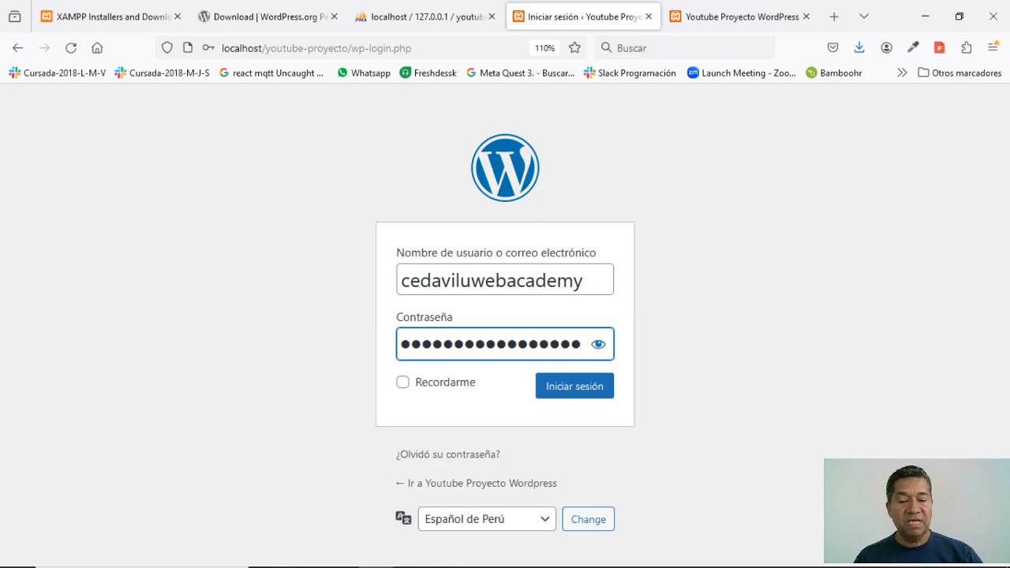
click(600, 347)
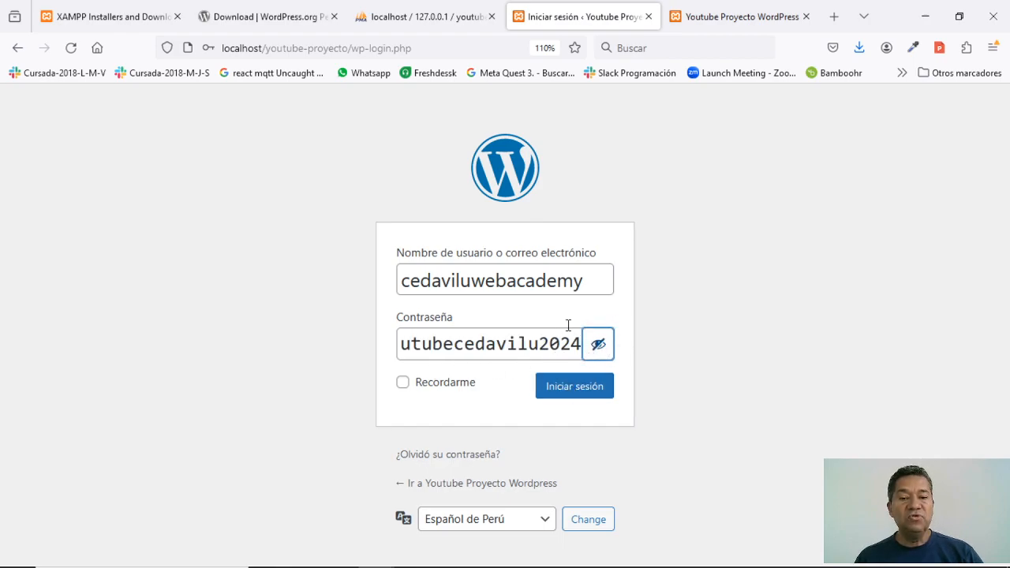
click(598, 345)
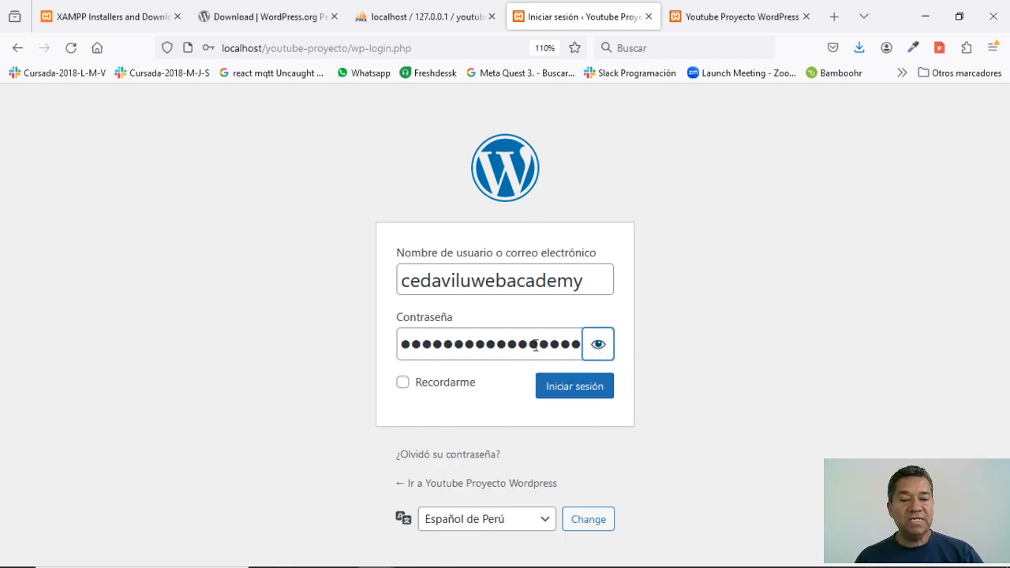
click(572, 394)
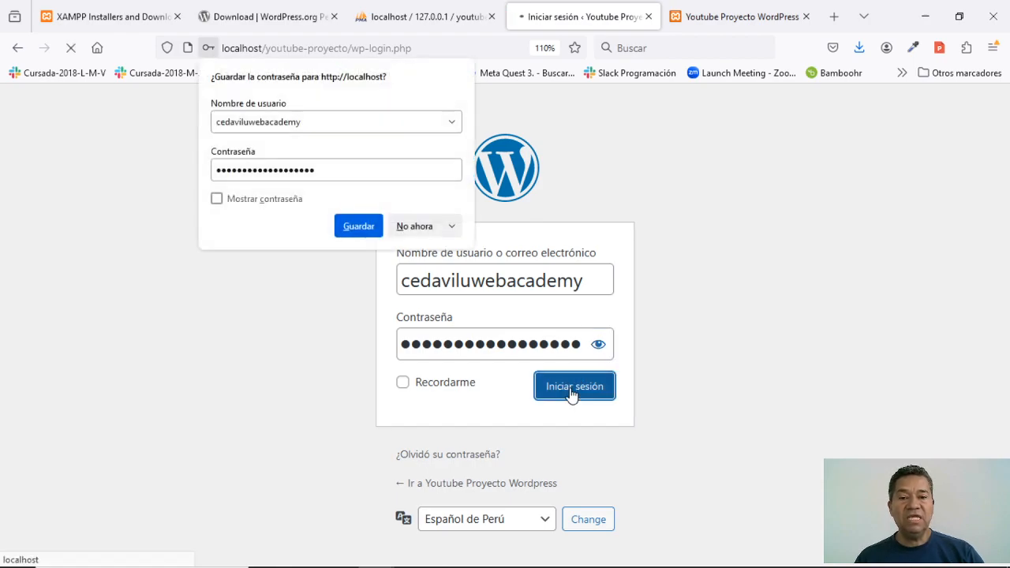
- Decline Firefox's save-password offer, then return to the 'Youtube Proyecto Wordpress' front page tab
click(424, 226)
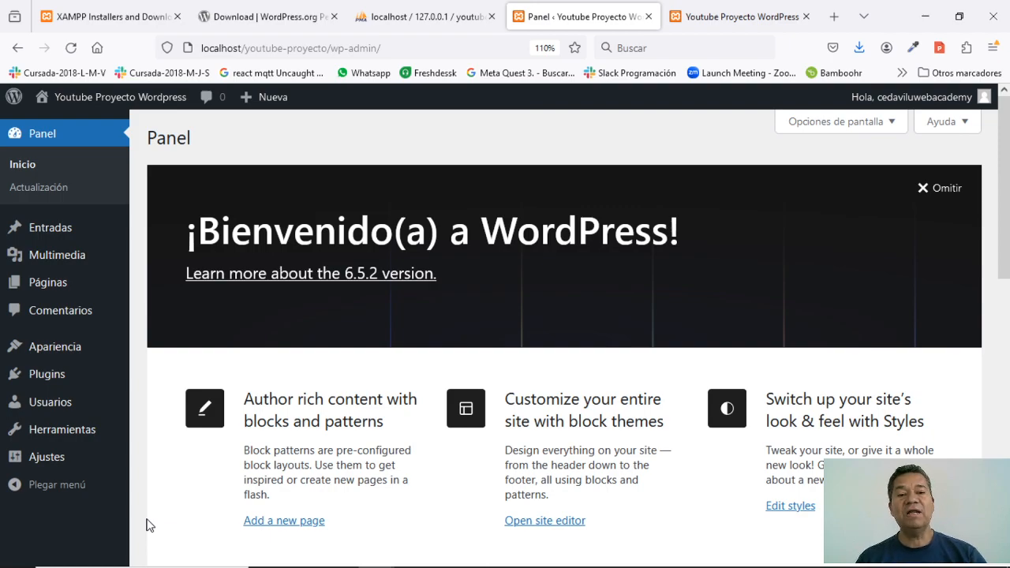
click(722, 17)
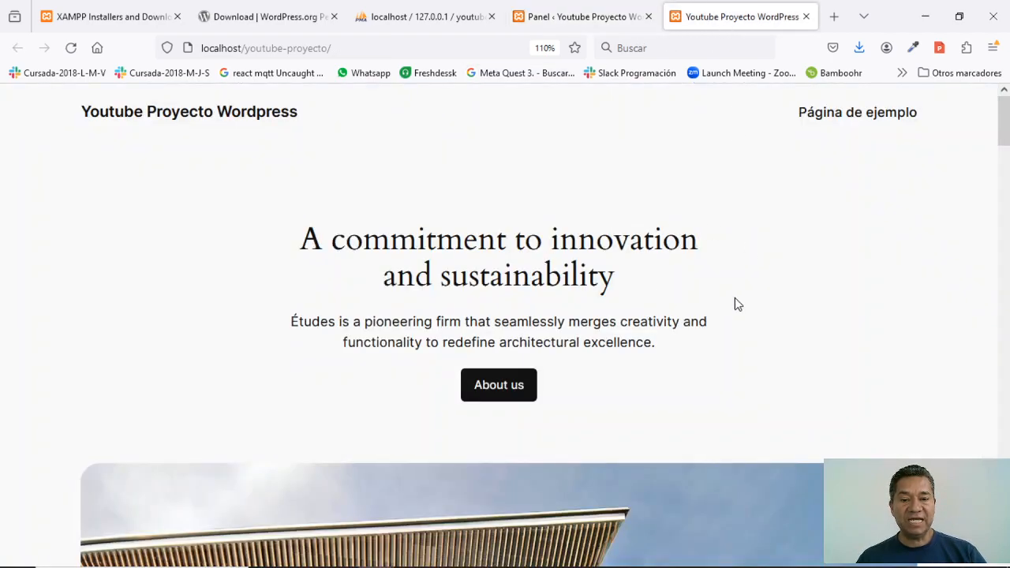
scroll(750, 298, down, 3)
scroll(726, 297, up, 3)
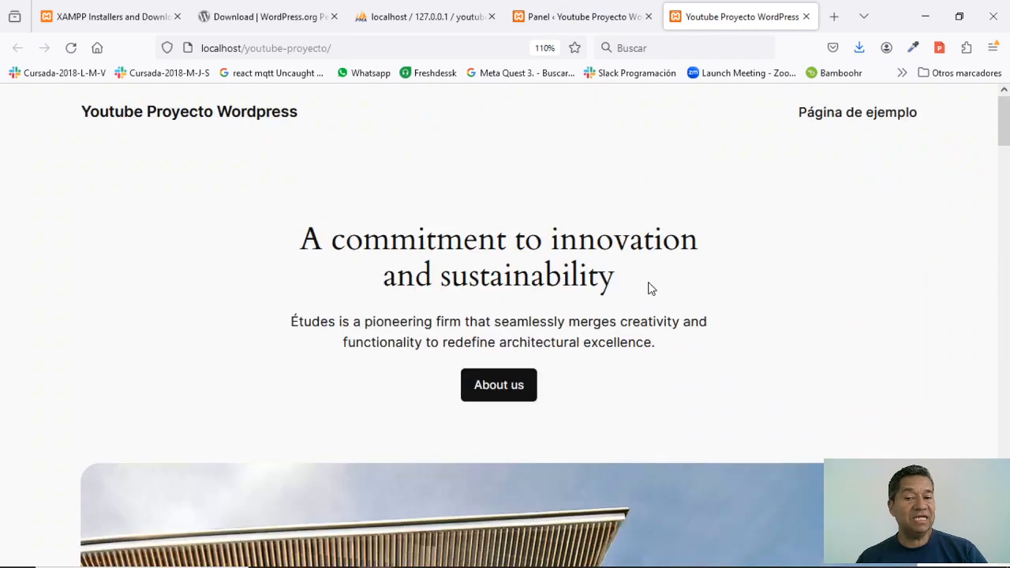